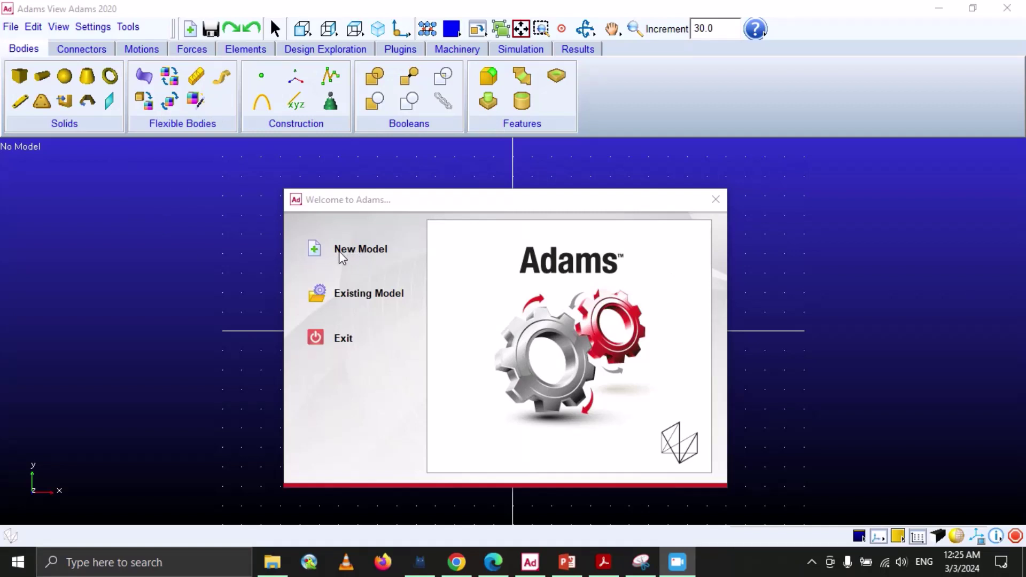
# Start a new model and name it freefalling_stone
pyautogui.click(315, 250)
pyautogui.moveTo(581, 167); pyautogui.dragTo(496, 167)
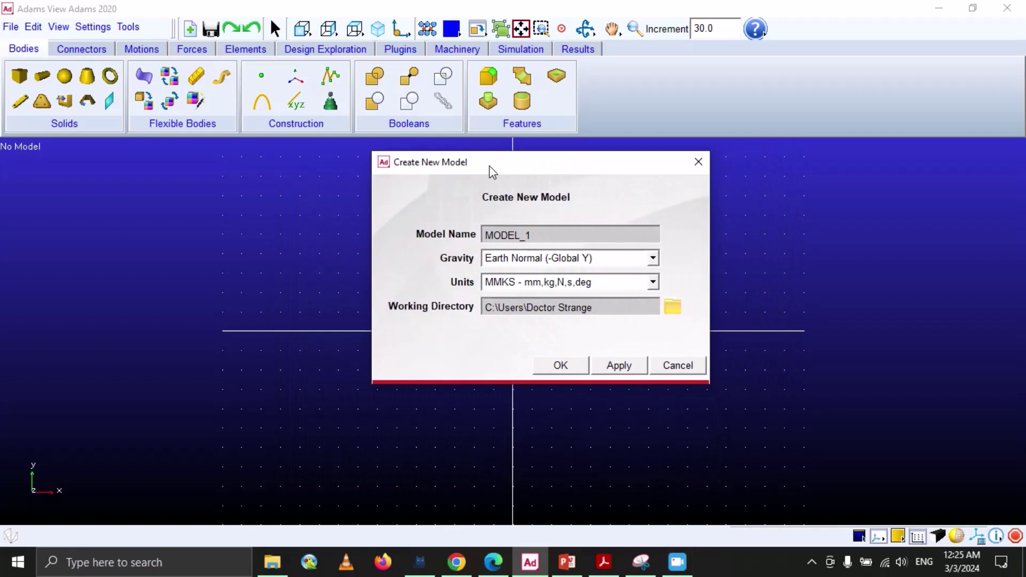
pyautogui.moveTo(538, 237); pyautogui.dragTo(486, 237)
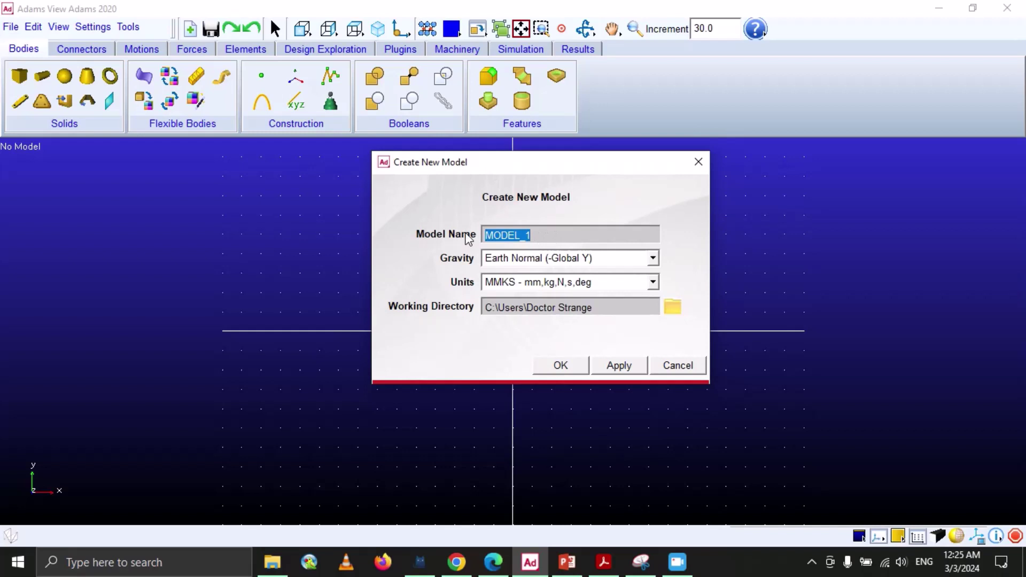
pyautogui.write('freefalling_stone')
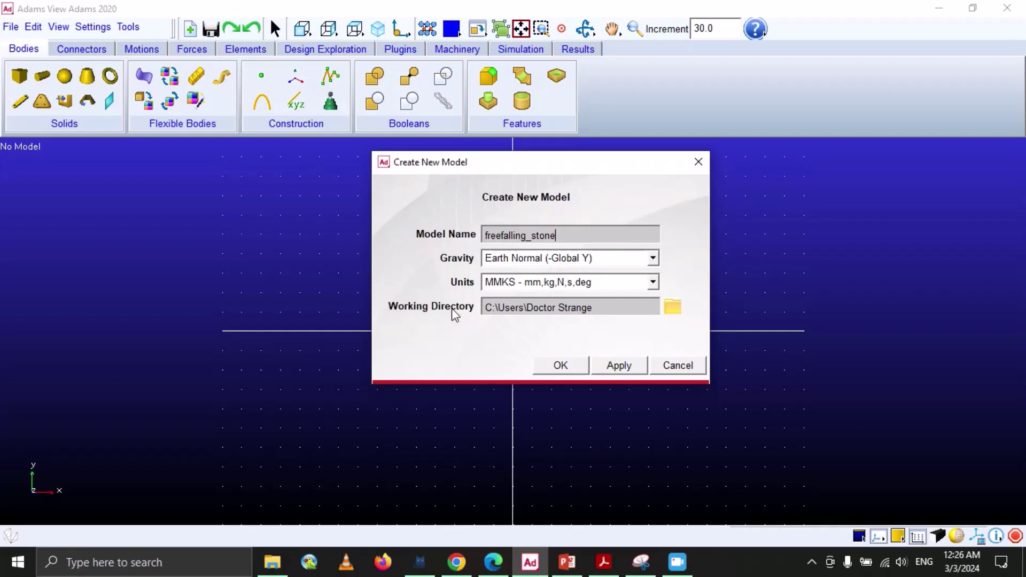
# Set the working directory to F:\Youtube_video\MSC Adams View\14_ex1_freefalling stone and create the model
pyautogui.click(671, 306)
pyautogui.scroll(-3, 81, 251)
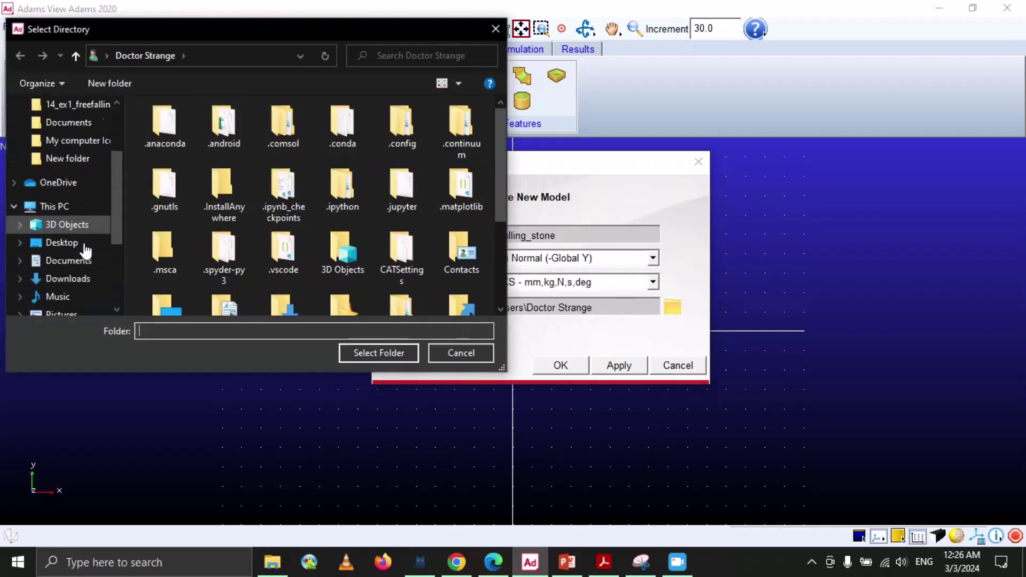
pyautogui.scroll(-2, 80, 259)
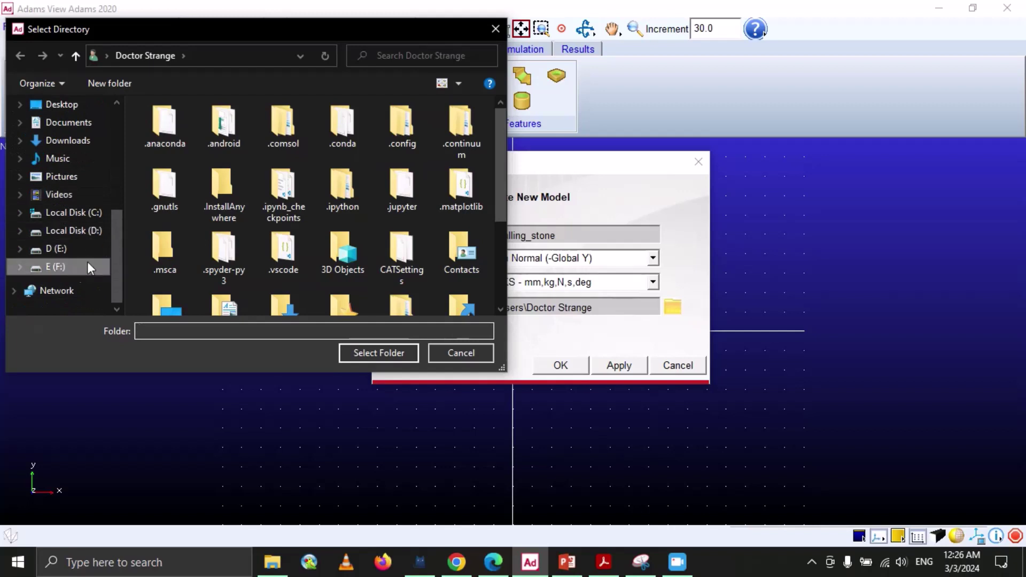
pyautogui.click(75, 267)
pyautogui.scroll(-5, 280, 214)
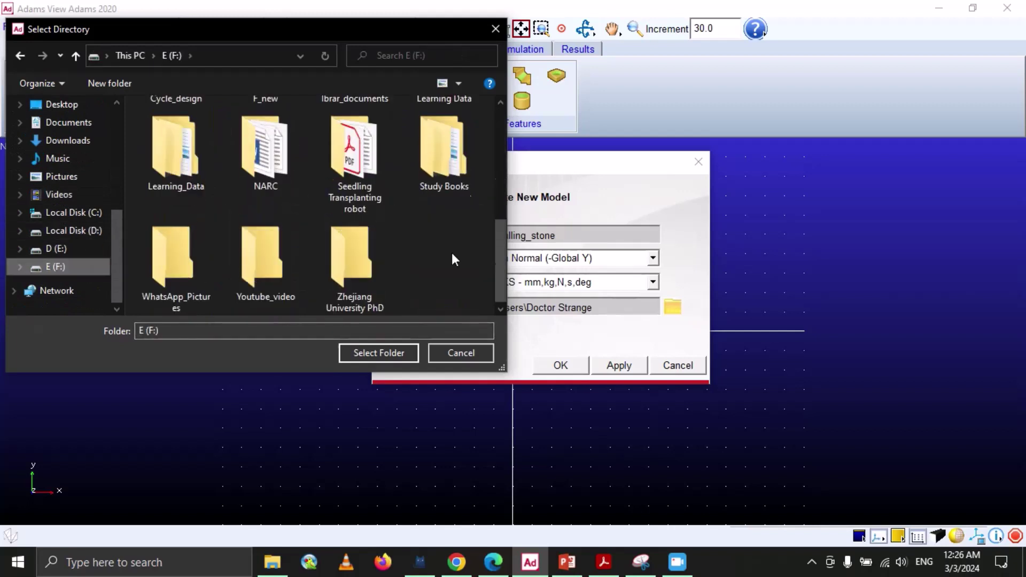
pyautogui.doubleClick(273, 258)
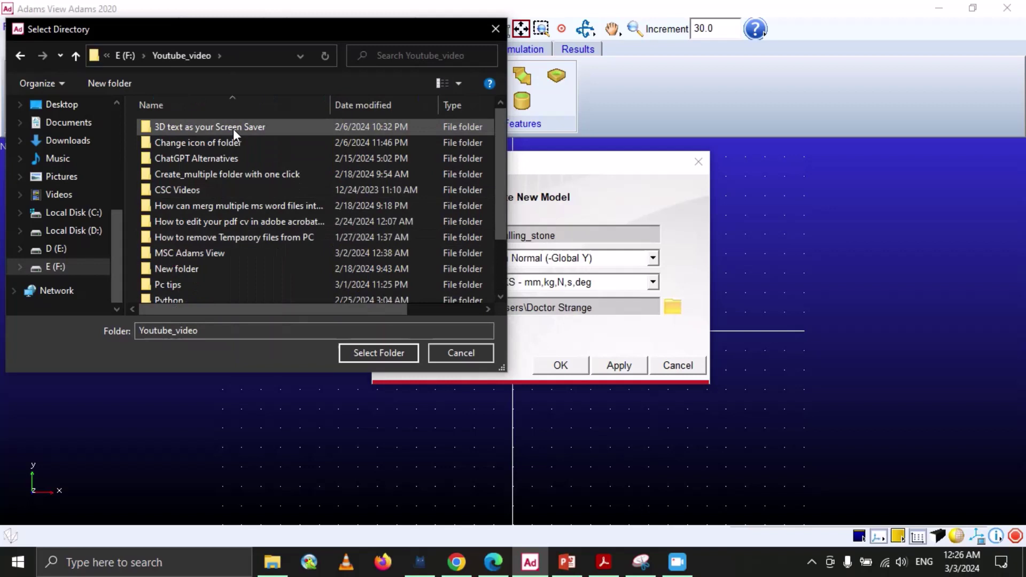
pyautogui.scroll(-2, 189, 227)
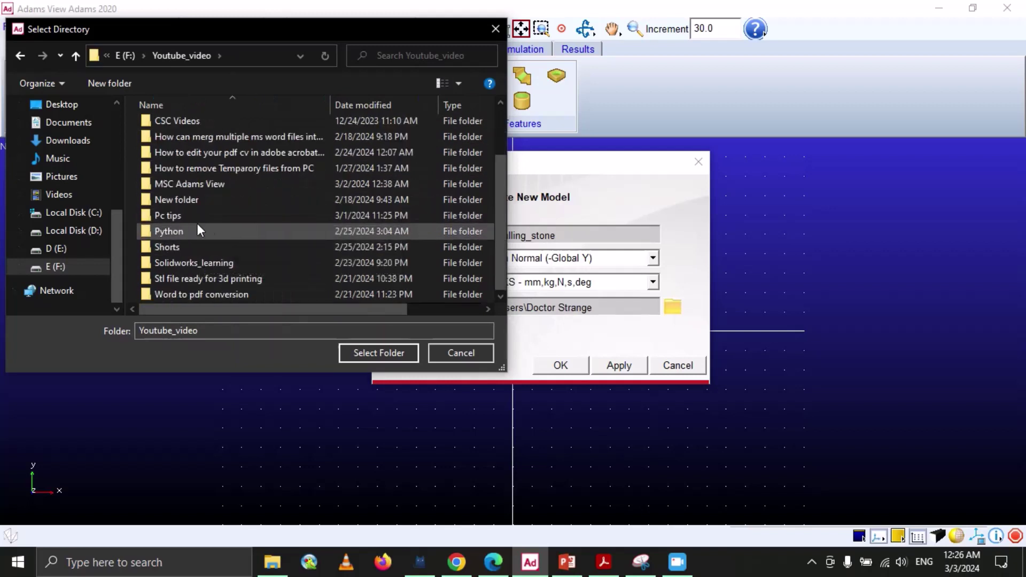
pyautogui.doubleClick(212, 185)
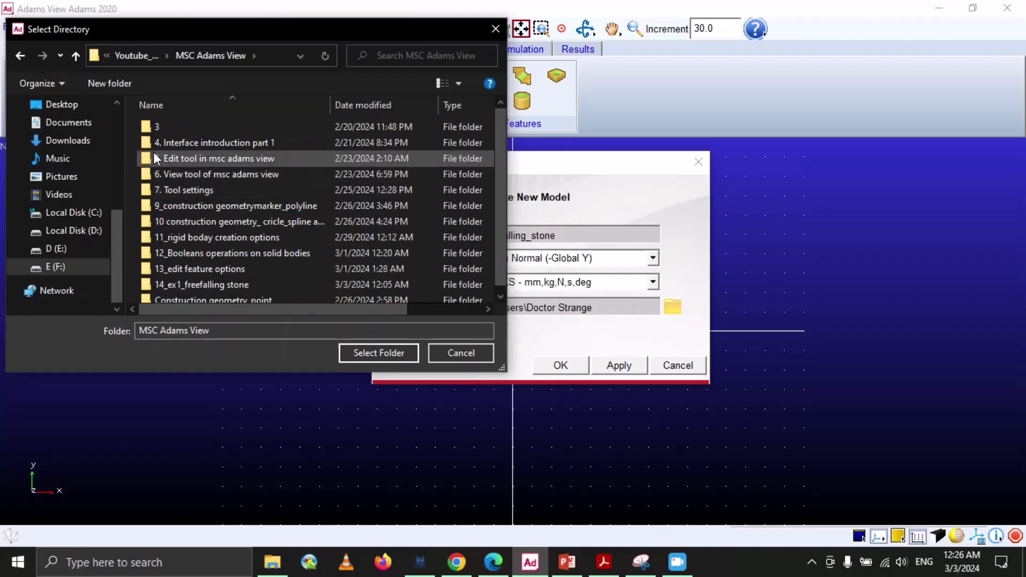
pyautogui.doubleClick(197, 277)
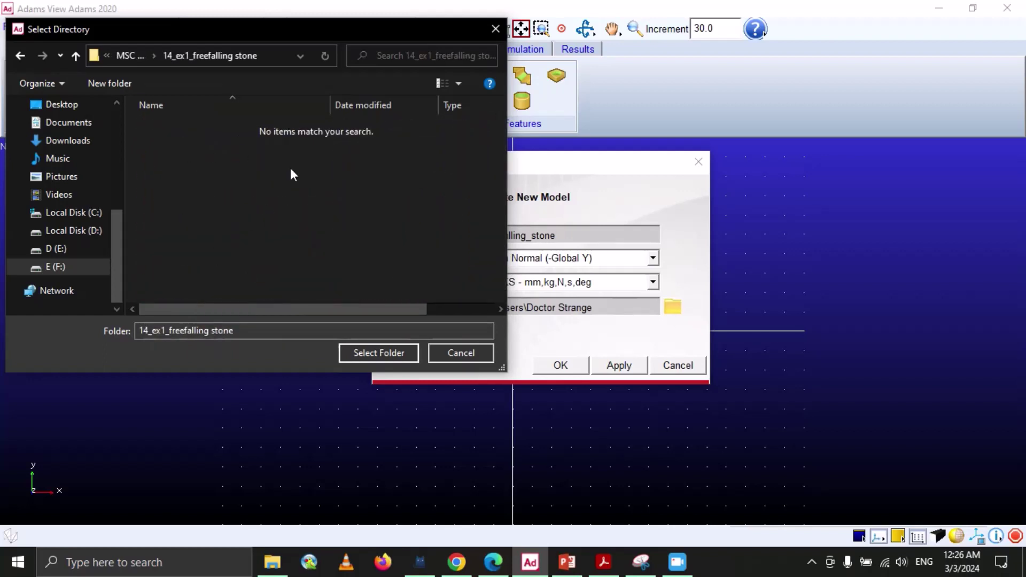
pyautogui.click(380, 354)
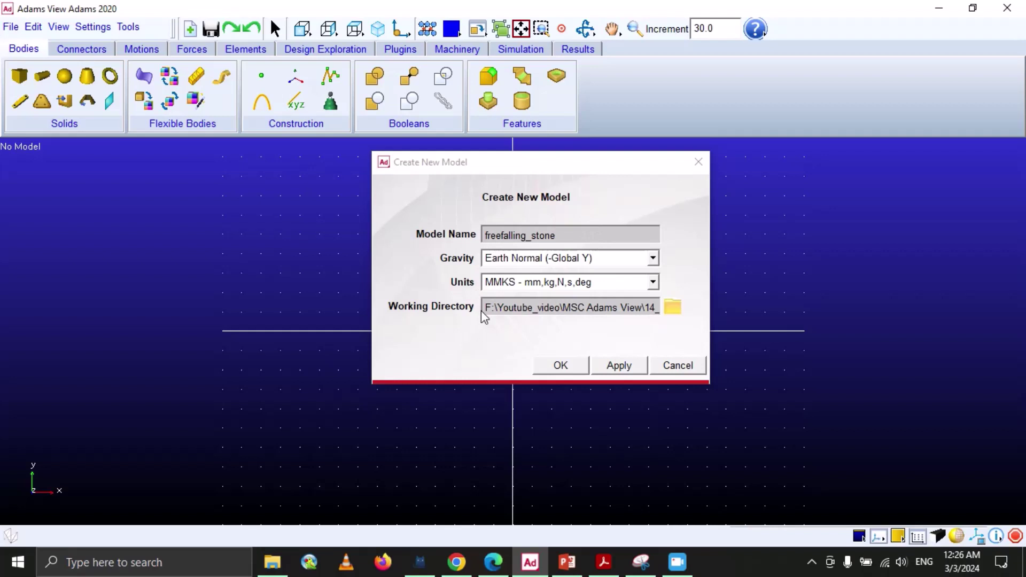
pyautogui.click(562, 372)
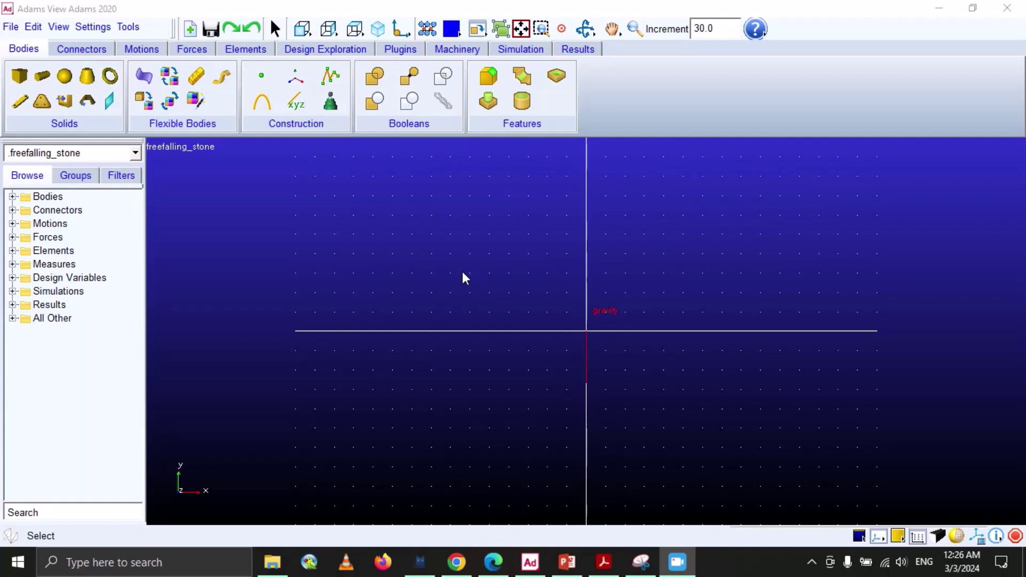
# Create a sphere as a new part with a 5.0 cm radius centred on the grid origin, and display it shaded
pyautogui.click(66, 80)
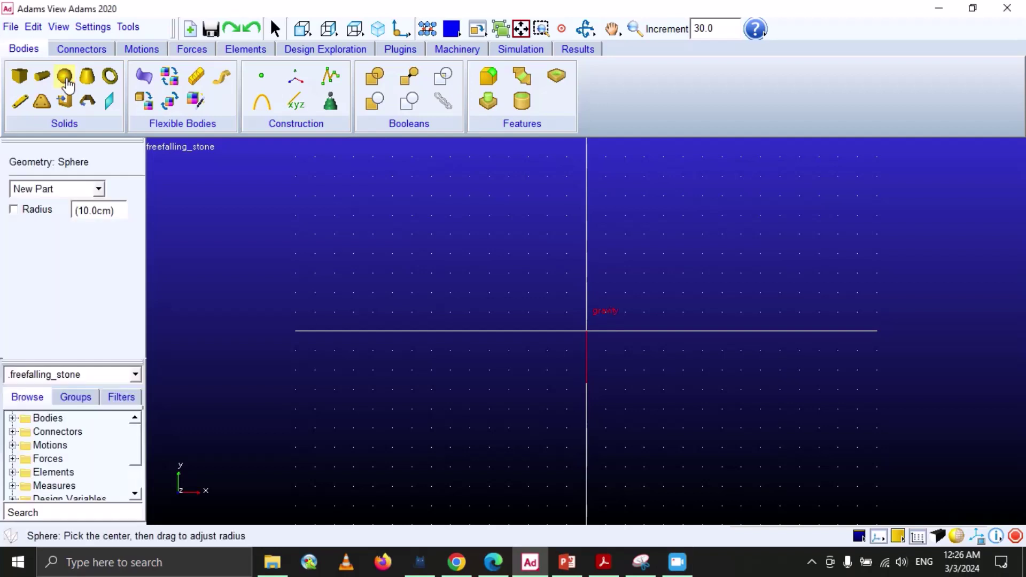
pyautogui.click(14, 211)
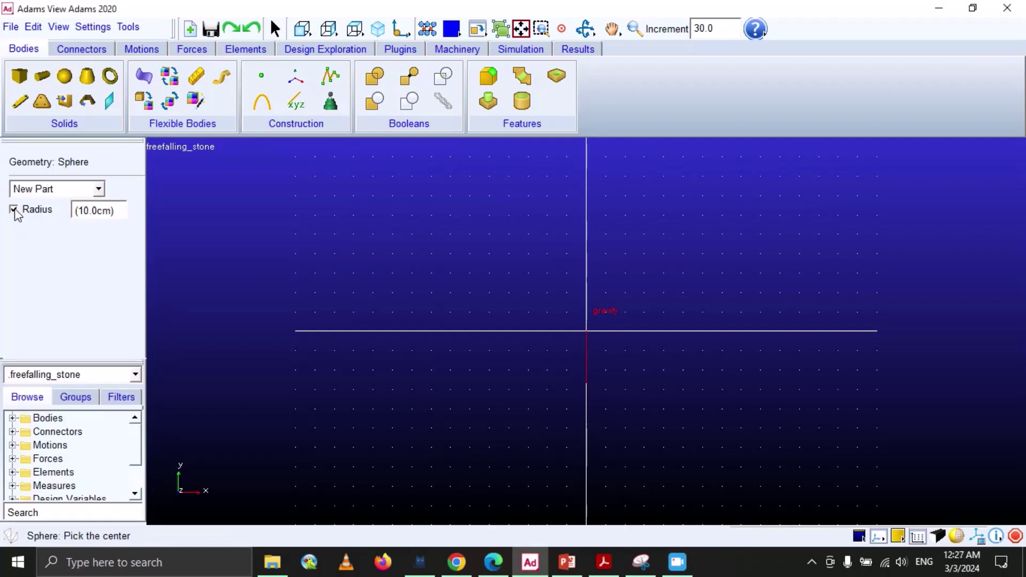
pyautogui.doubleClick(82, 213)
pyautogui.write('5')
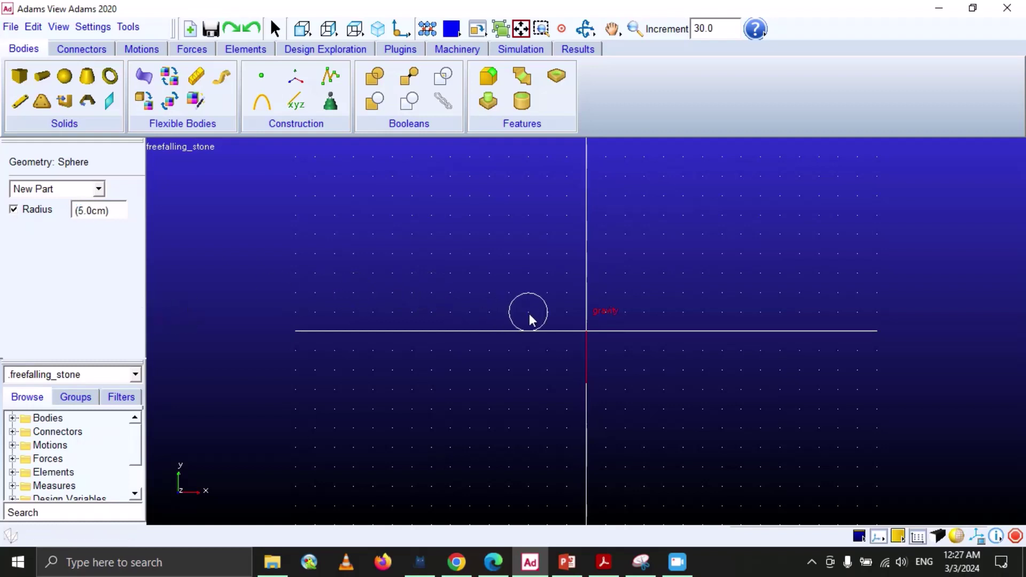
pyautogui.click(588, 331)
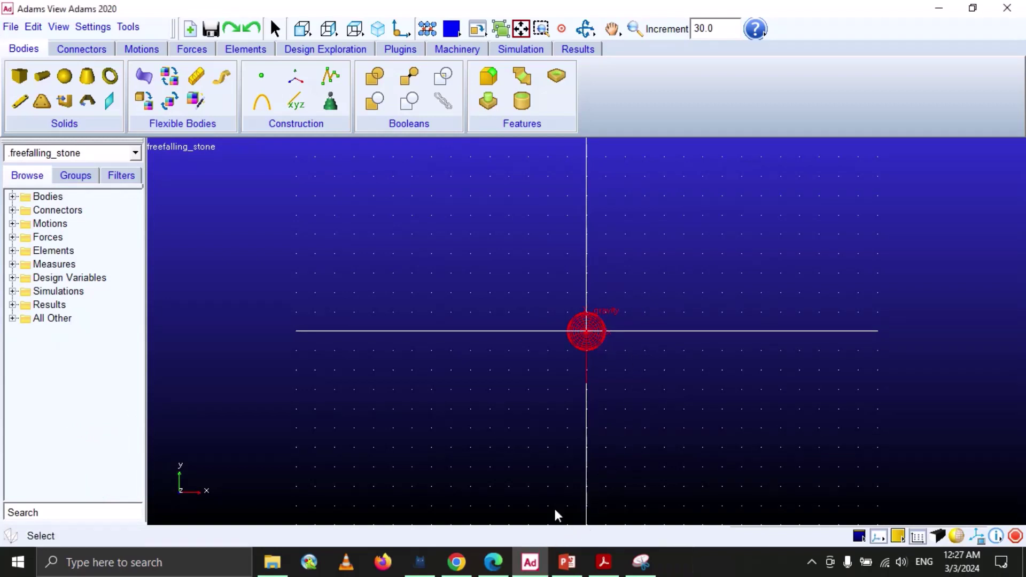
pyautogui.click(957, 536)
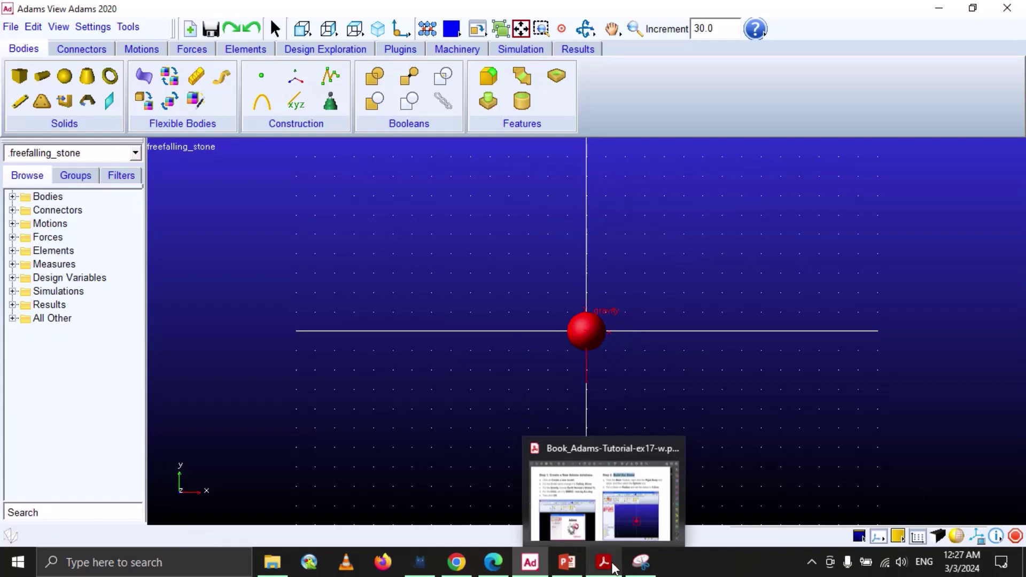
pyautogui.click(812, 562)
pyautogui.click(812, 501)
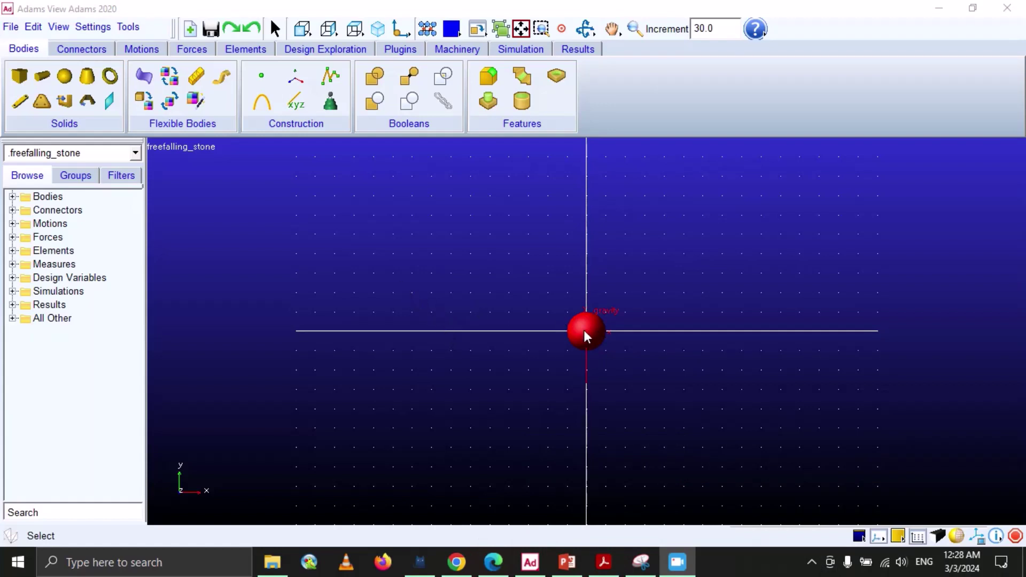
# Rename the sphere part PART_2 to Stone
pyautogui.click(12, 197)
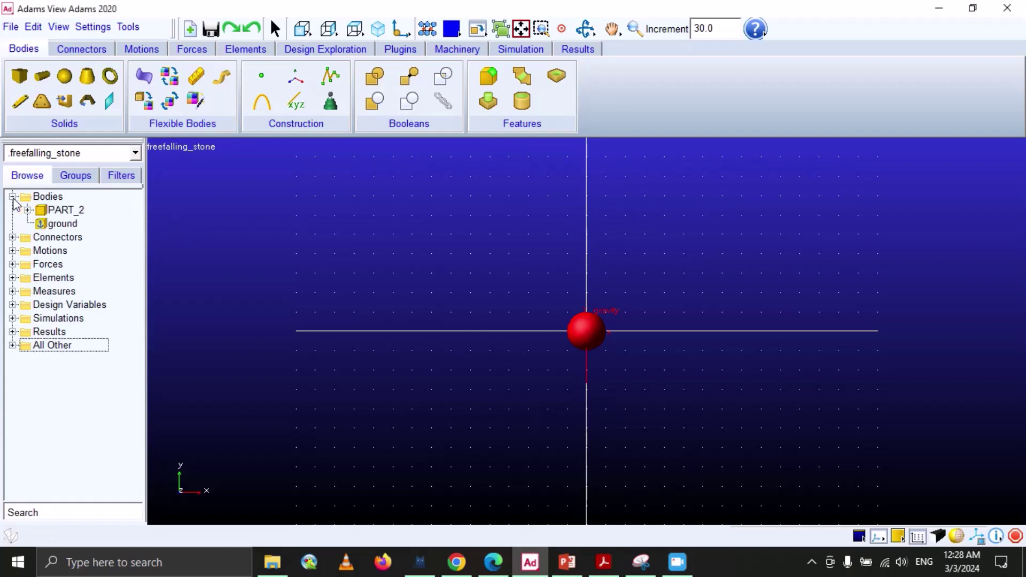
pyautogui.rightClick(68, 214)
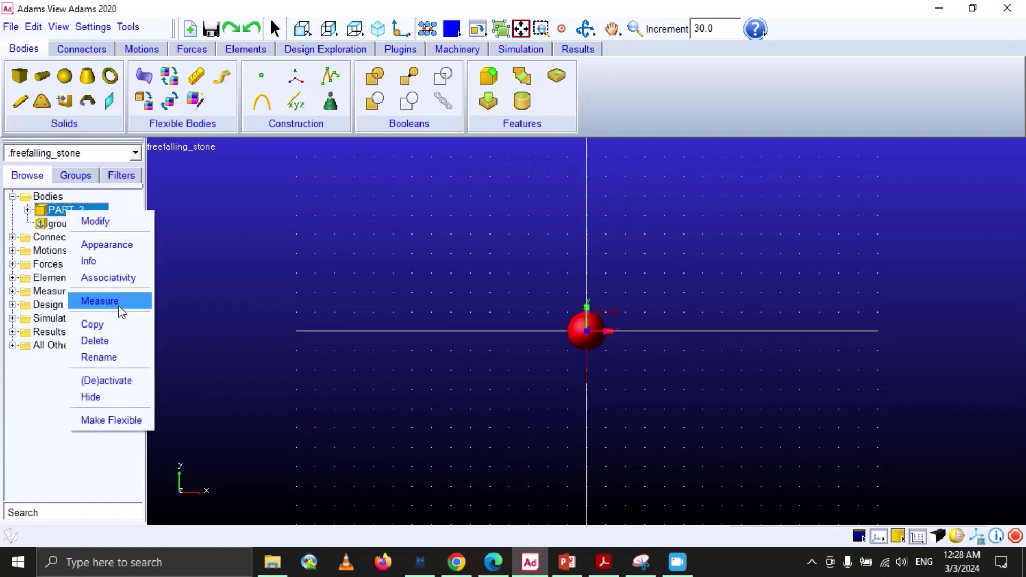
pyautogui.click(101, 357)
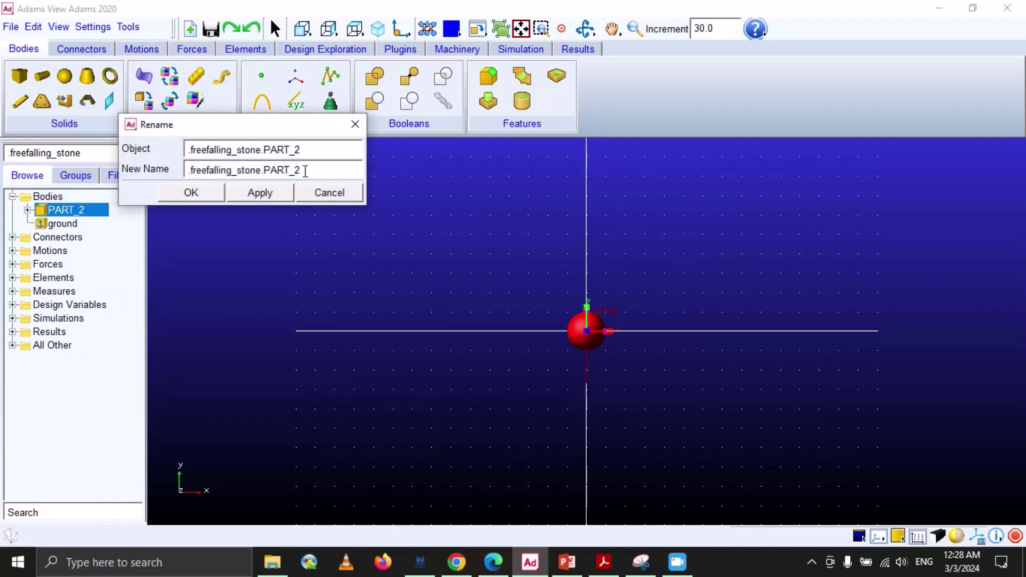
pyautogui.moveTo(309, 171); pyautogui.dragTo(265, 167)
pyautogui.write('Stone')
pyautogui.click(259, 192)
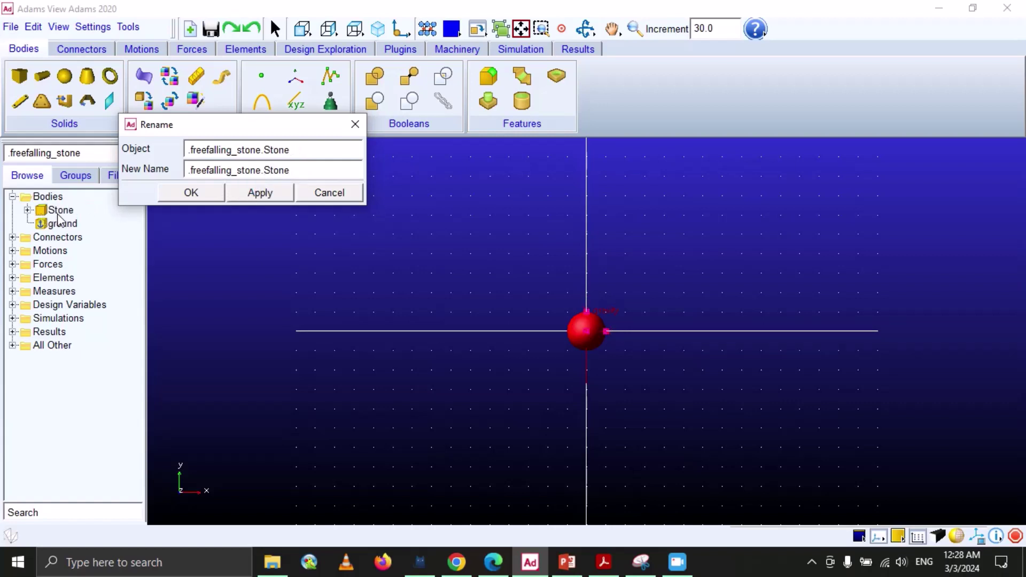
pyautogui.click(189, 198)
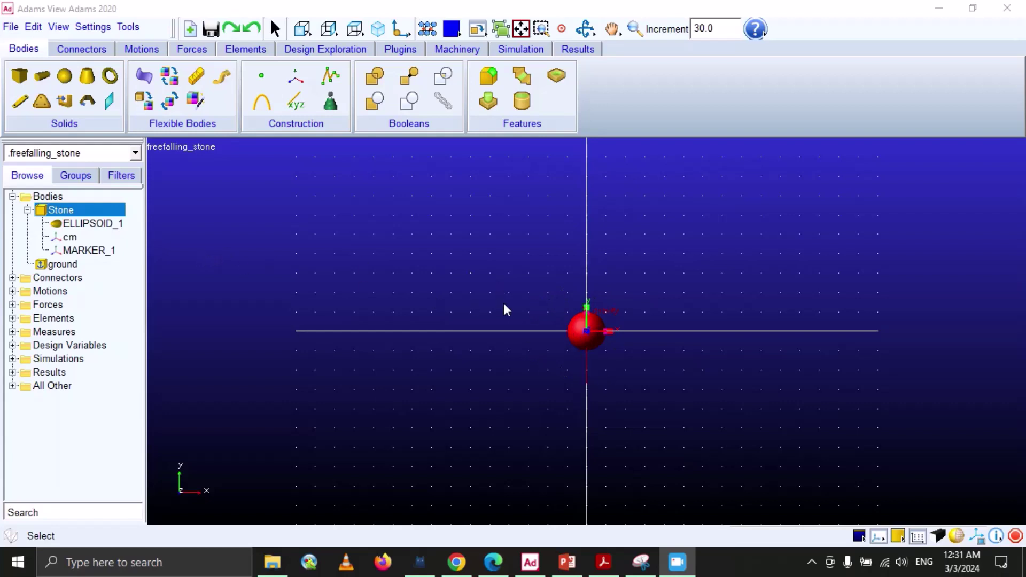
# Modify the Stone body so its mass is defined by User Input, and set the mass to 1.0 kg
pyautogui.rightClick(579, 324)
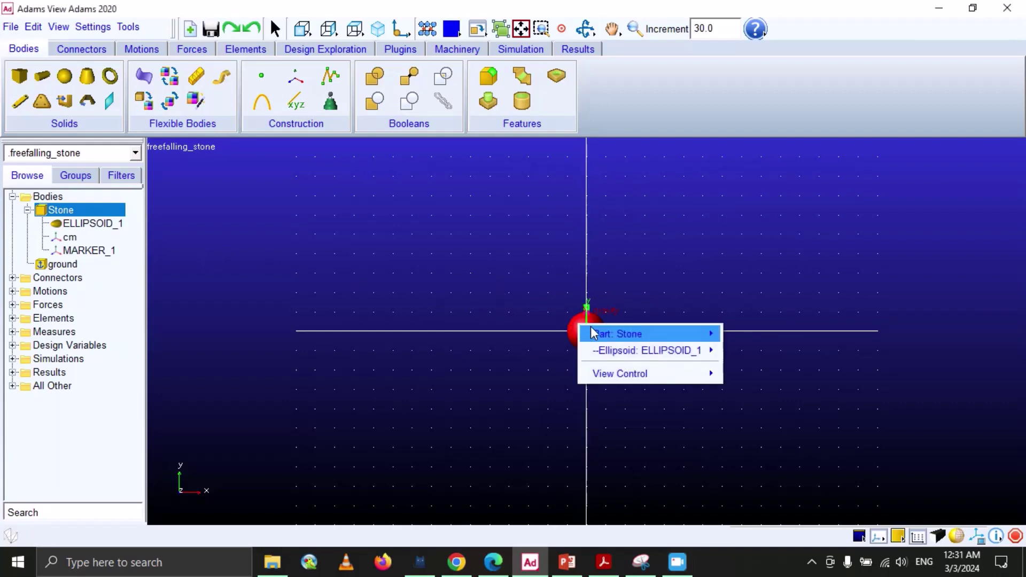
pyautogui.moveTo(631, 336)
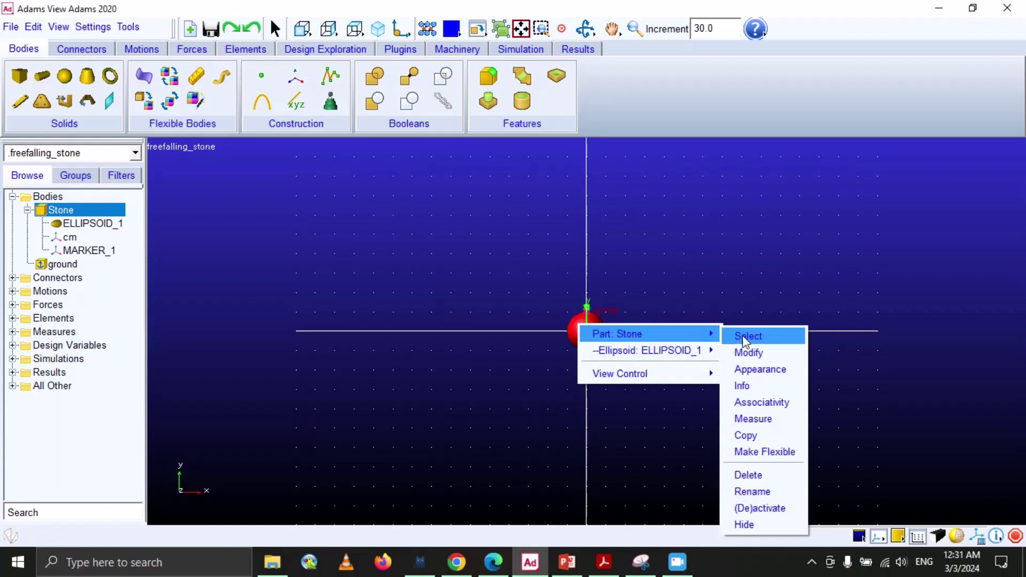
pyautogui.click(67, 213)
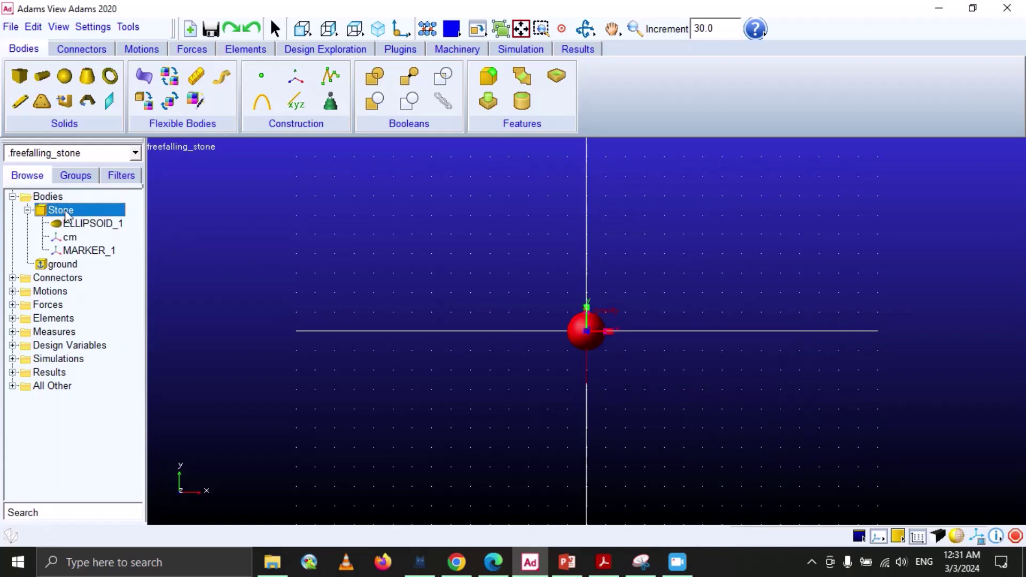
pyautogui.rightClick(67, 214)
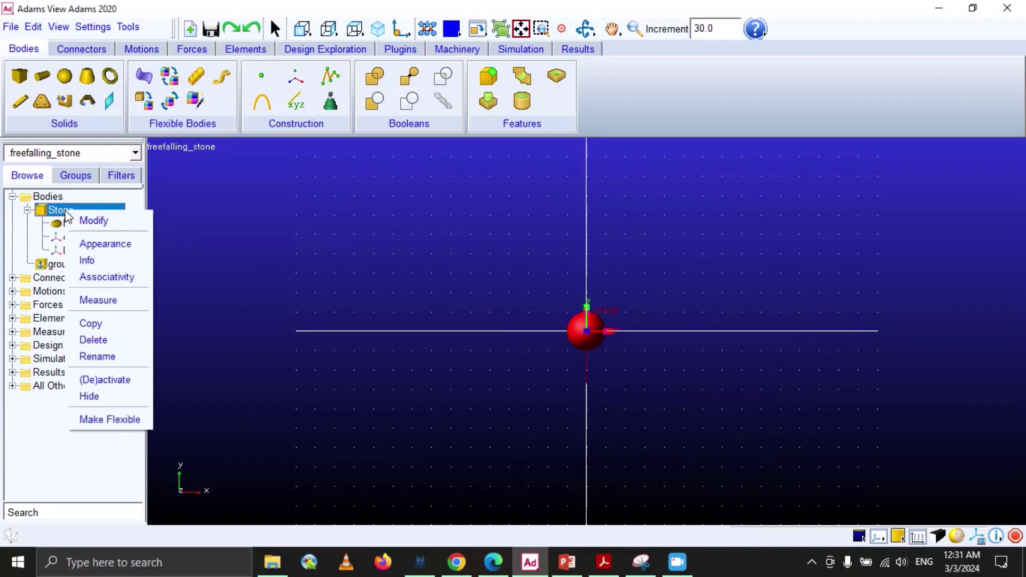
pyautogui.click(101, 221)
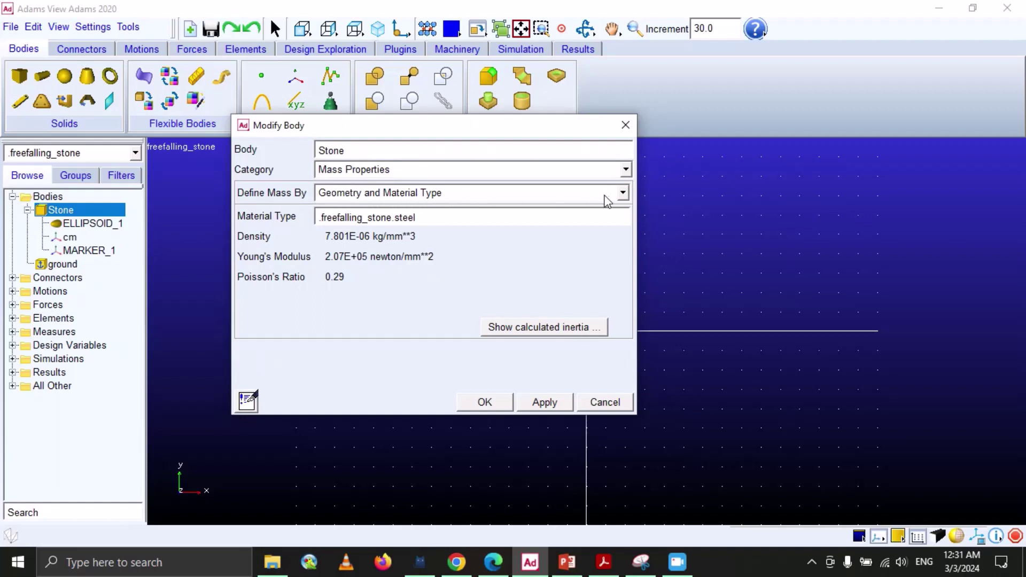
pyautogui.click(622, 192)
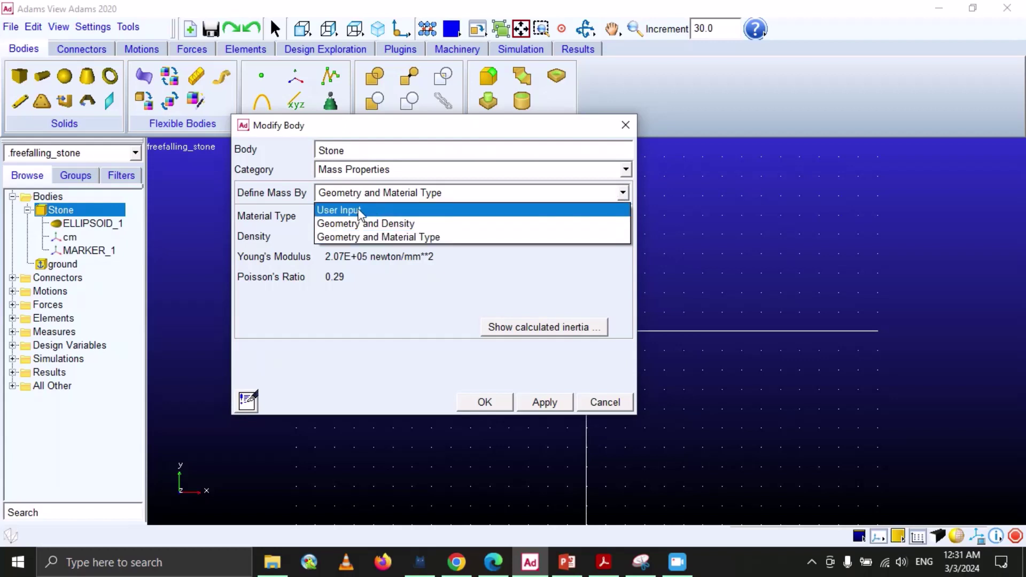
pyautogui.click(379, 215)
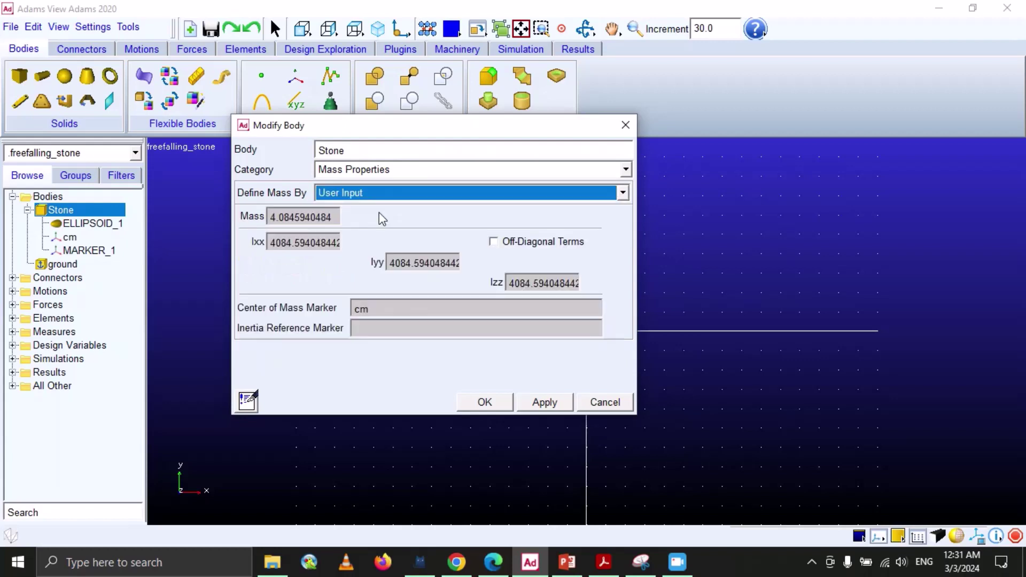
pyautogui.moveTo(336, 217); pyautogui.dragTo(262, 212)
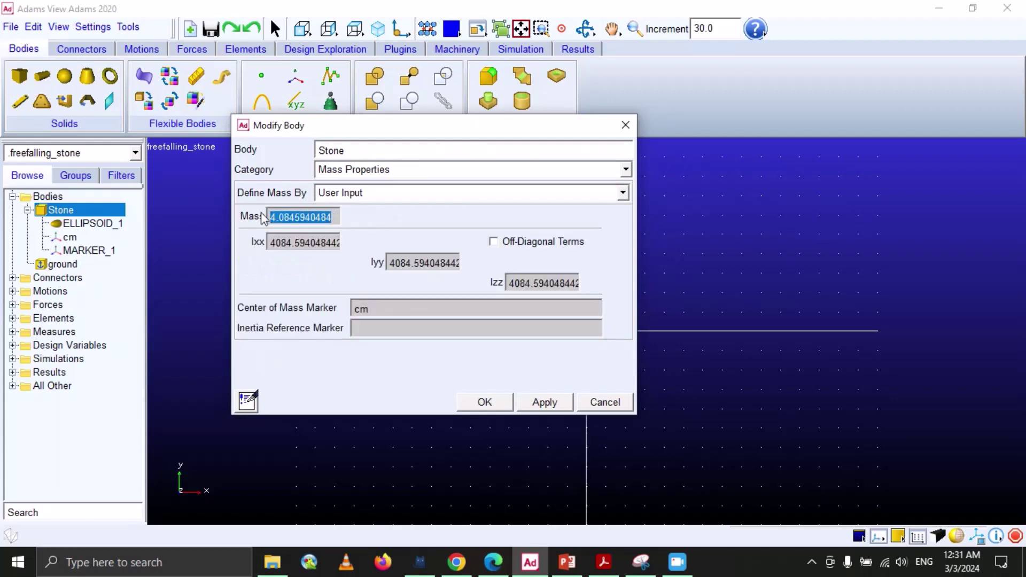
pyautogui.write('1.0')
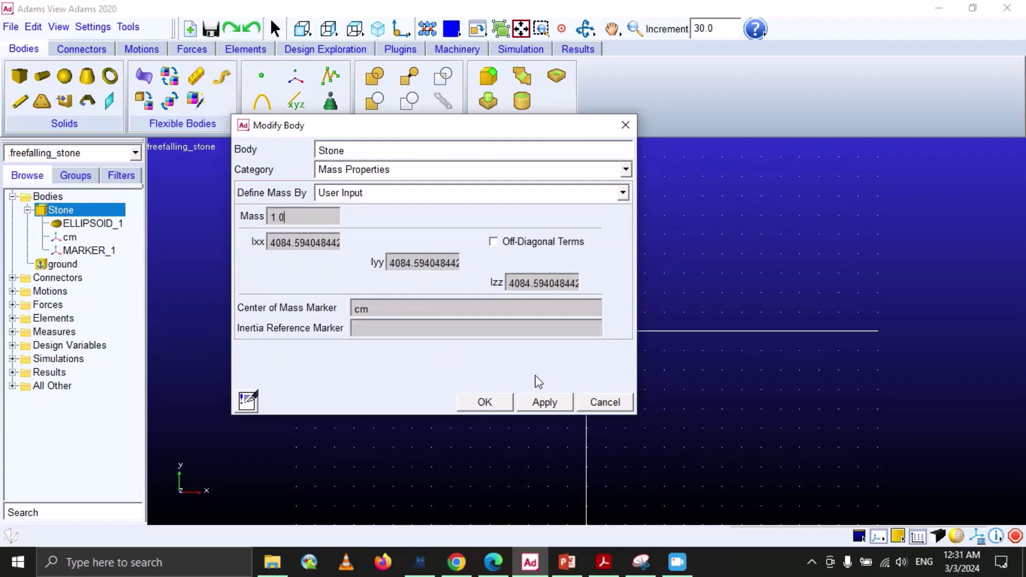
pyautogui.click(548, 406)
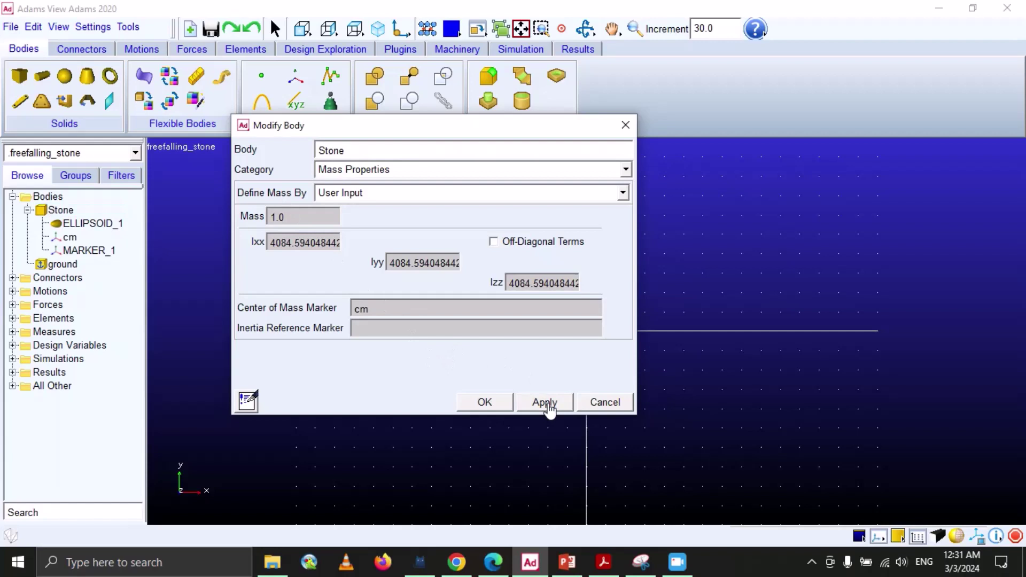
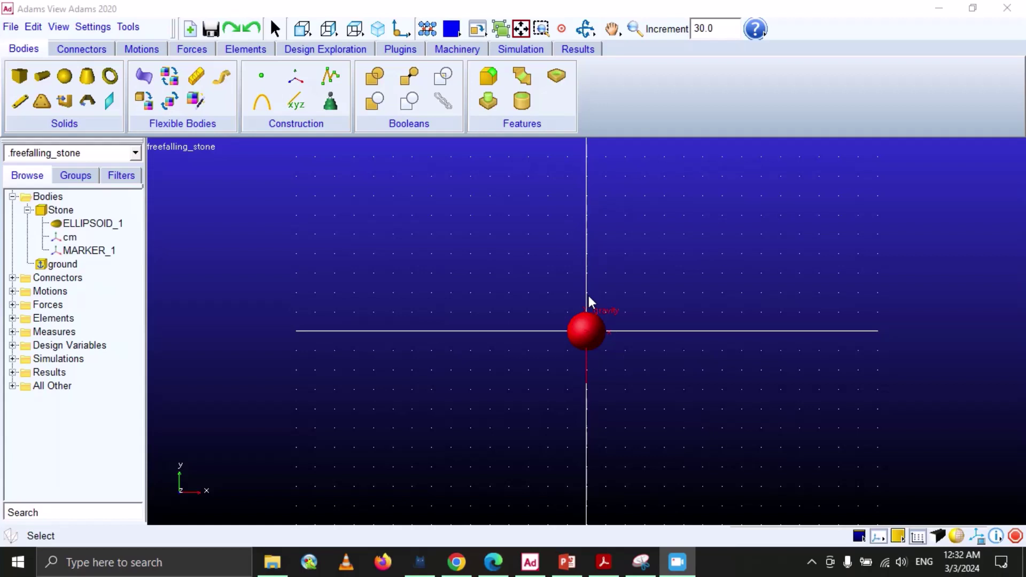
# Create a part measure with strip chart for the Stone's CM position in Y, and place the chart clear of the sphere
pyautogui.rightClick(588, 324)
pyautogui.moveTo(611, 327)
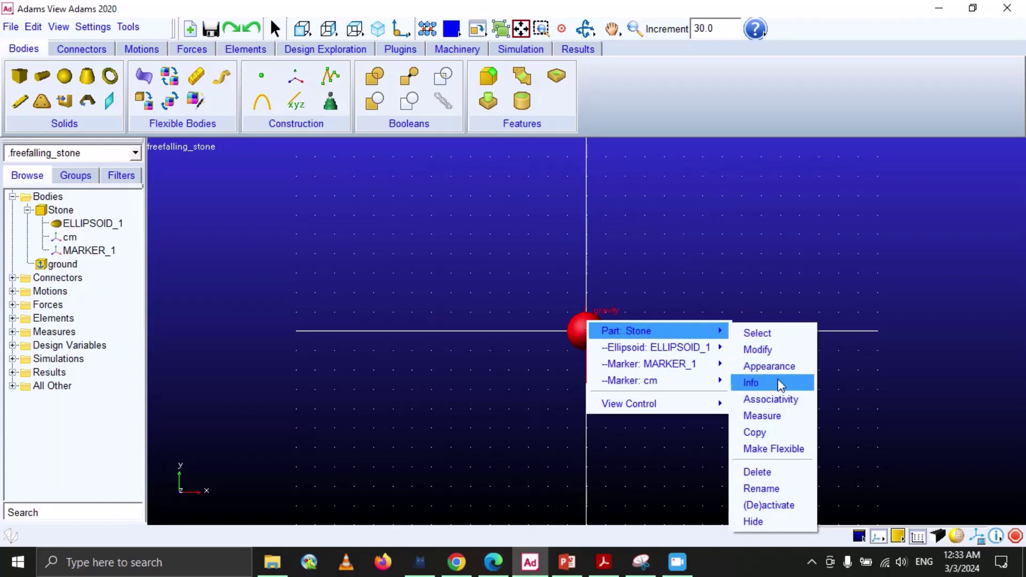
pyautogui.click(778, 416)
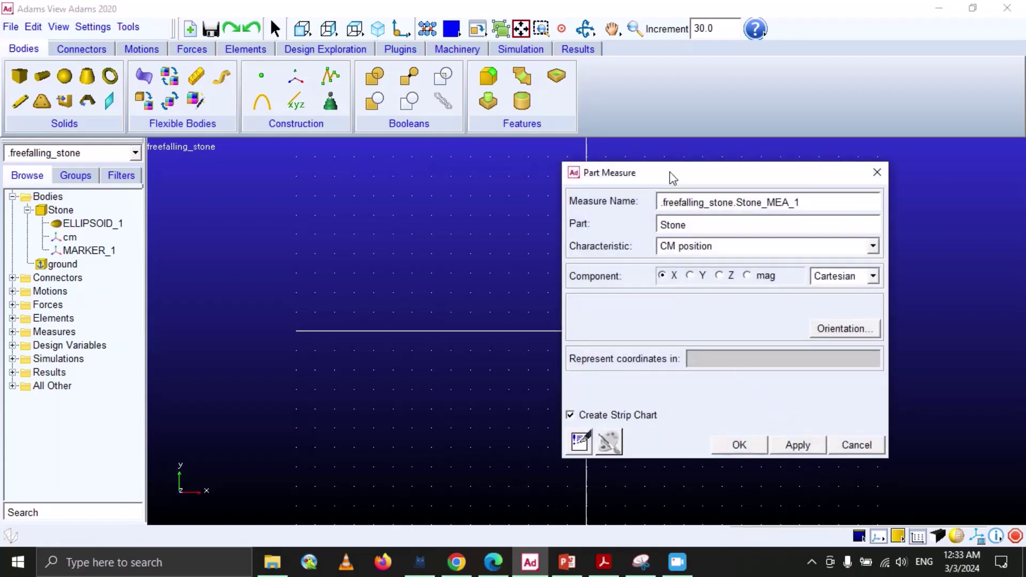
pyautogui.moveTo(671, 172); pyautogui.dragTo(394, 160)
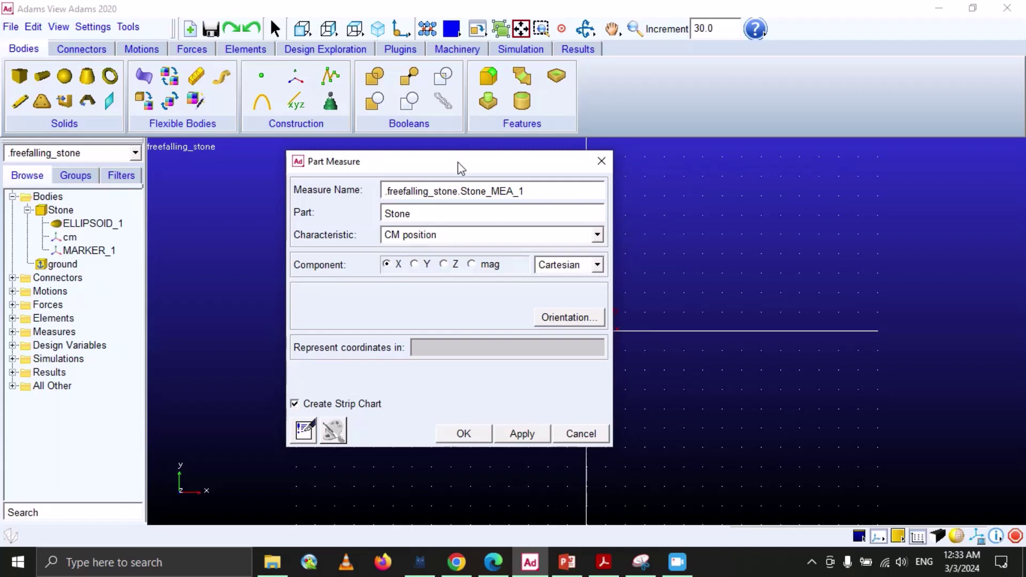
pyautogui.moveTo(458, 166); pyautogui.dragTo(380, 161)
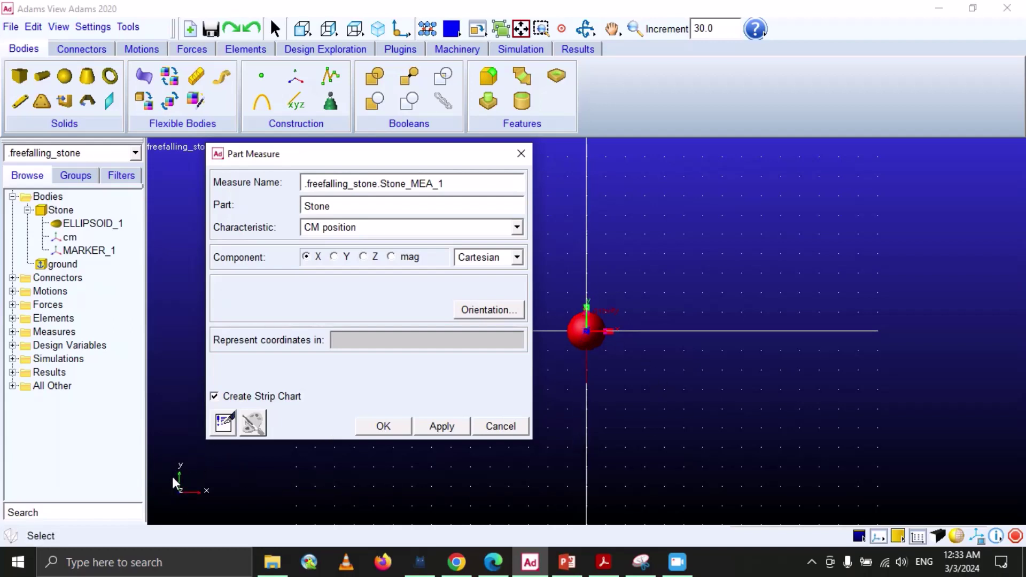
pyautogui.click(339, 261)
pyautogui.click(390, 426)
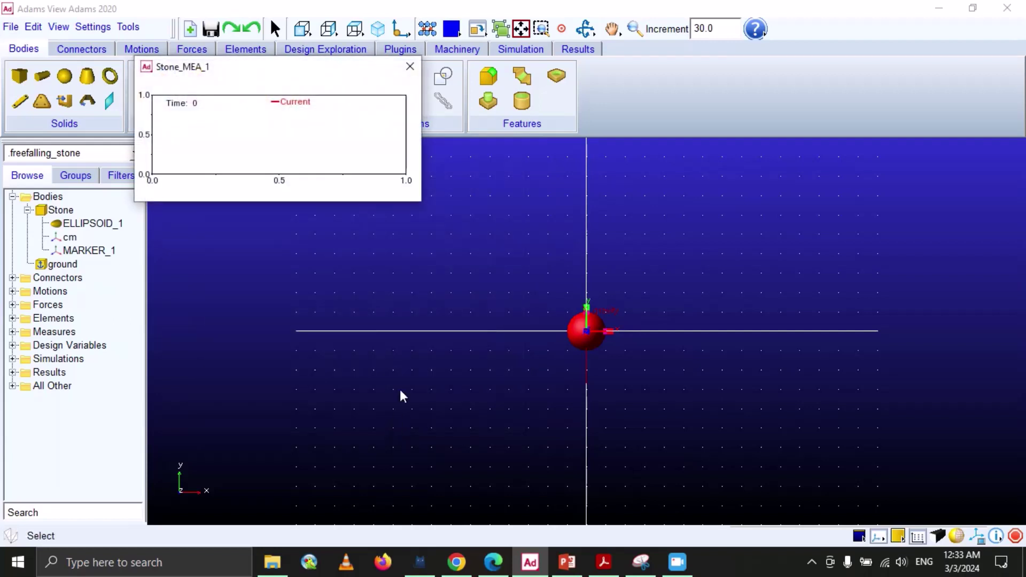
pyautogui.moveTo(313, 79); pyautogui.dragTo(331, 125)
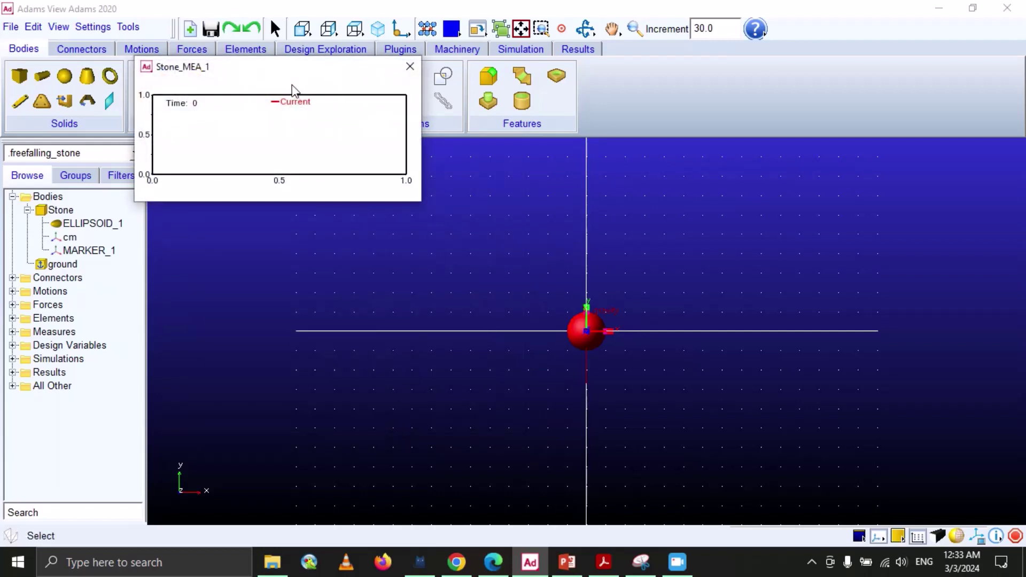
pyautogui.moveTo(280, 74); pyautogui.dragTo(337, 171)
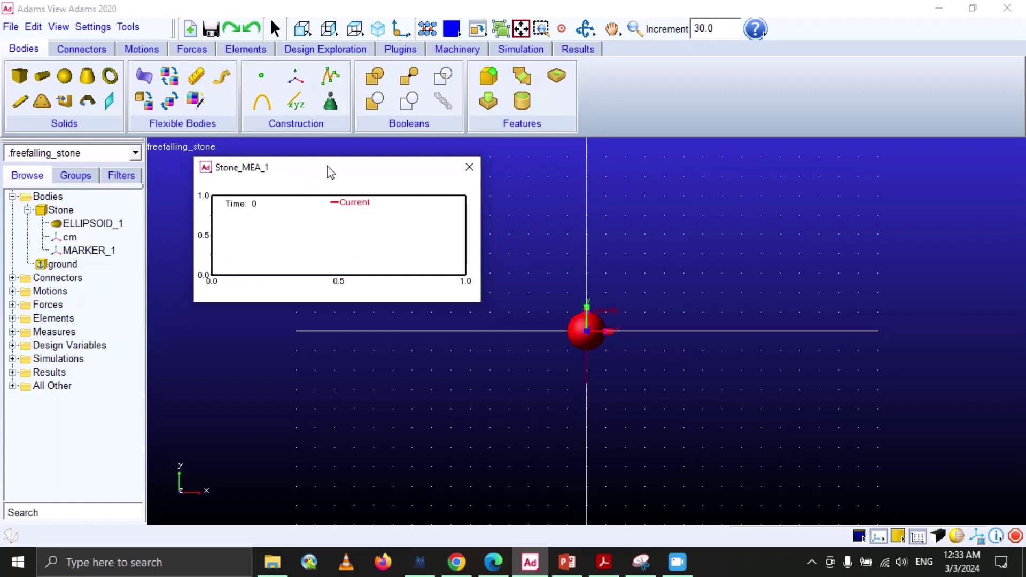
pyautogui.moveTo(328, 169); pyautogui.dragTo(305, 172)
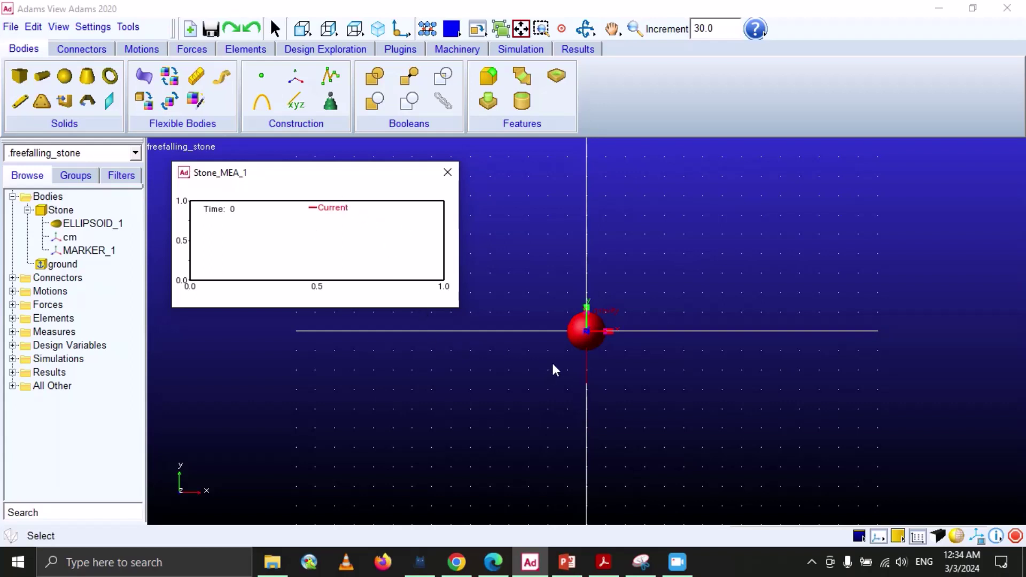
# Create a part measure with strip chart for the Stone's CM velocity in Y, and move its chart to the other side of the sphere
pyautogui.rightClick(578, 333)
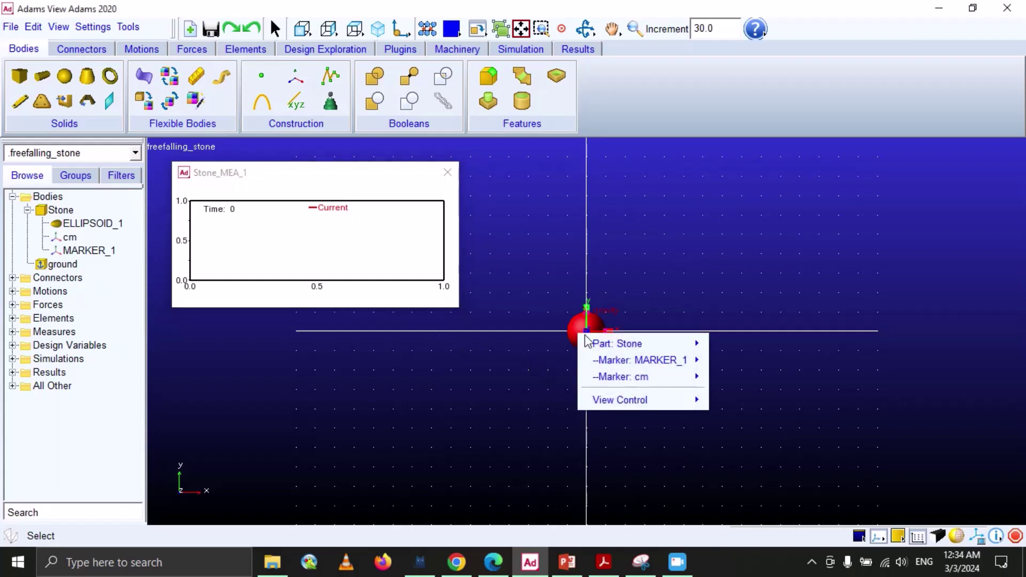
pyautogui.moveTo(620, 344)
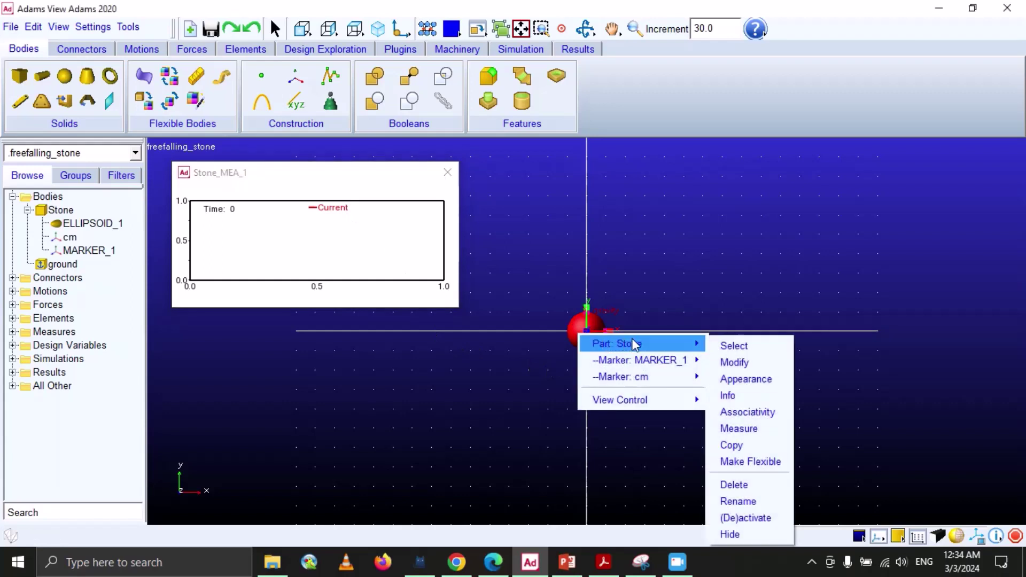
pyautogui.click(749, 428)
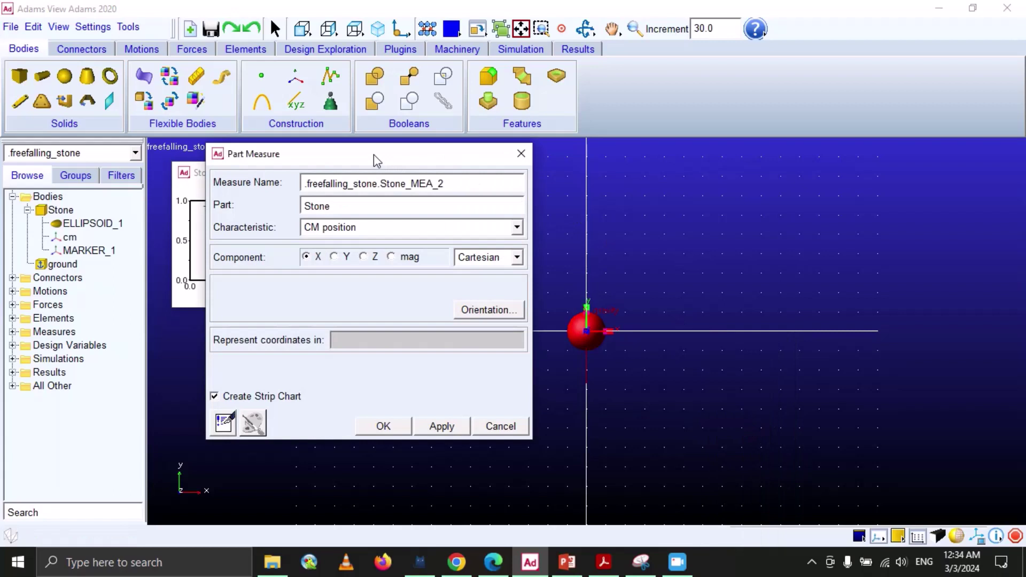
pyautogui.moveTo(373, 155); pyautogui.dragTo(372, 140)
pyautogui.click(515, 214)
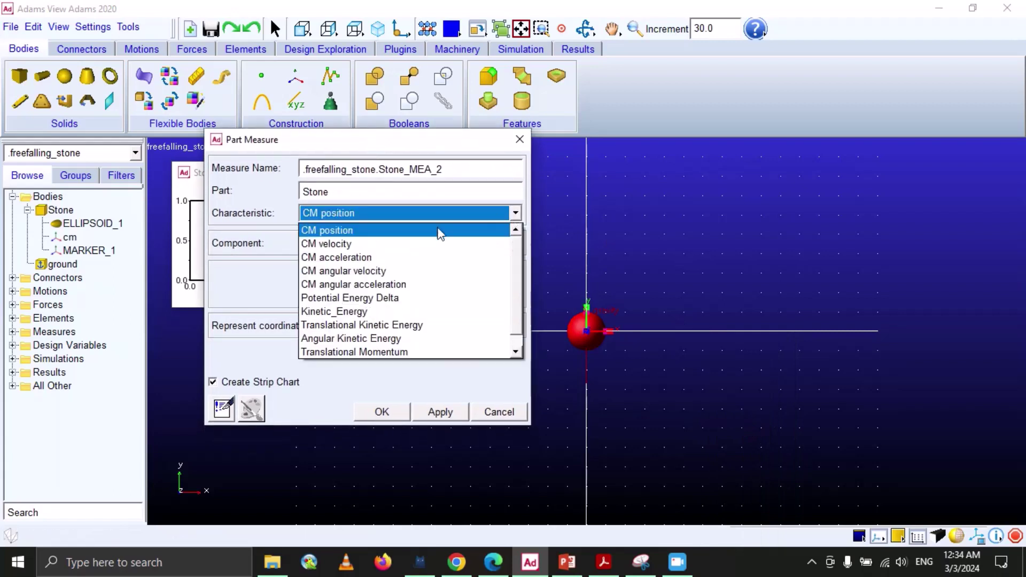
pyautogui.click(365, 245)
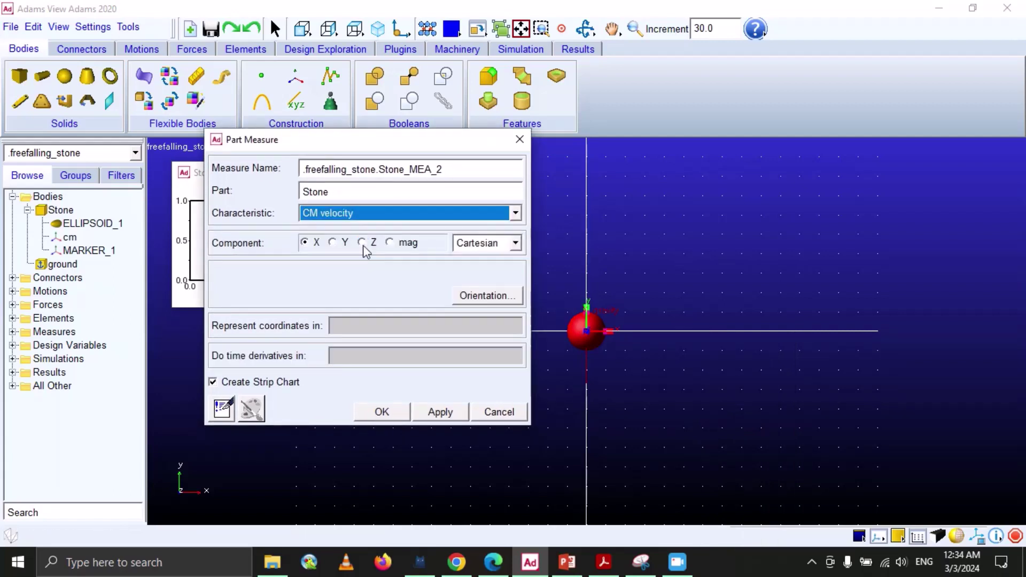
pyautogui.click(333, 243)
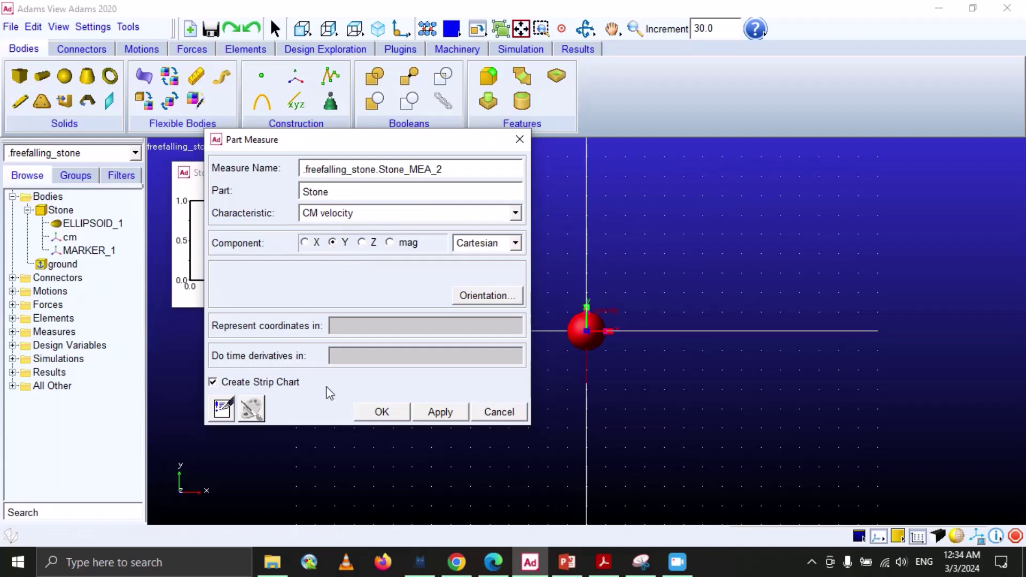
pyautogui.click(396, 412)
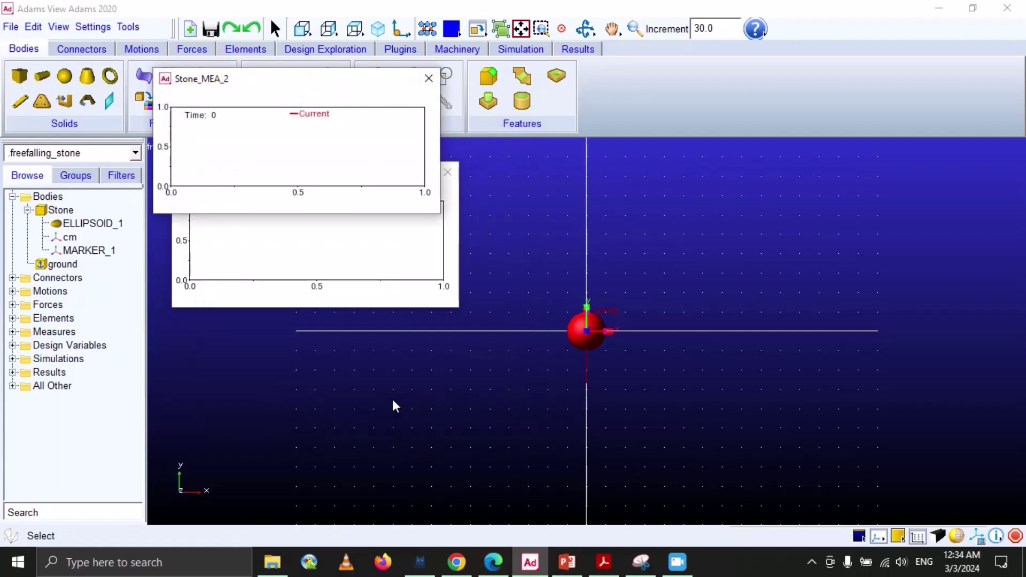
pyautogui.moveTo(241, 79); pyautogui.dragTo(805, 159)
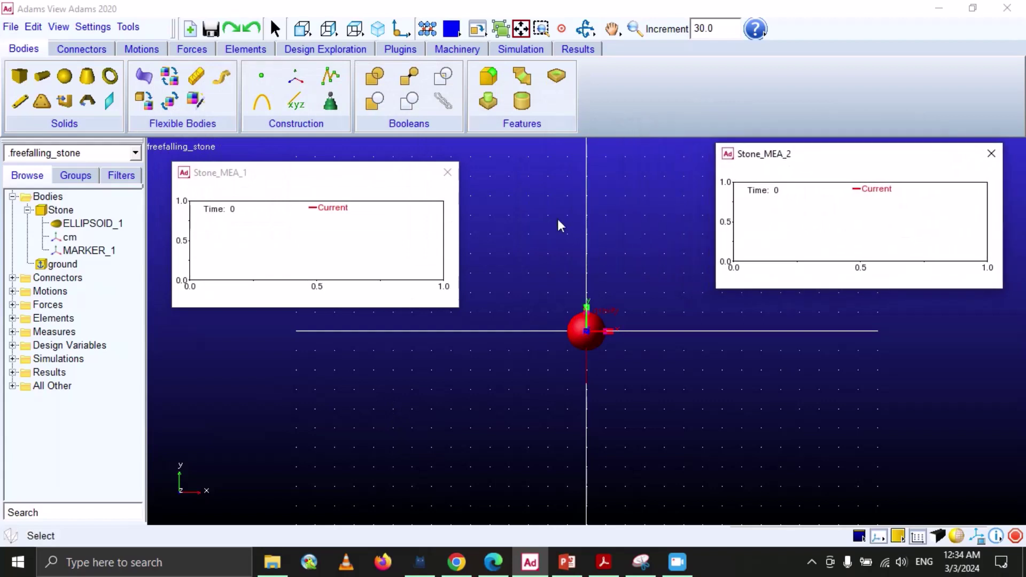
# Create a part measure with strip chart for the Stone's CM acceleration in Y, and move its chart away from the position chart
pyautogui.rightClick(496, 173)
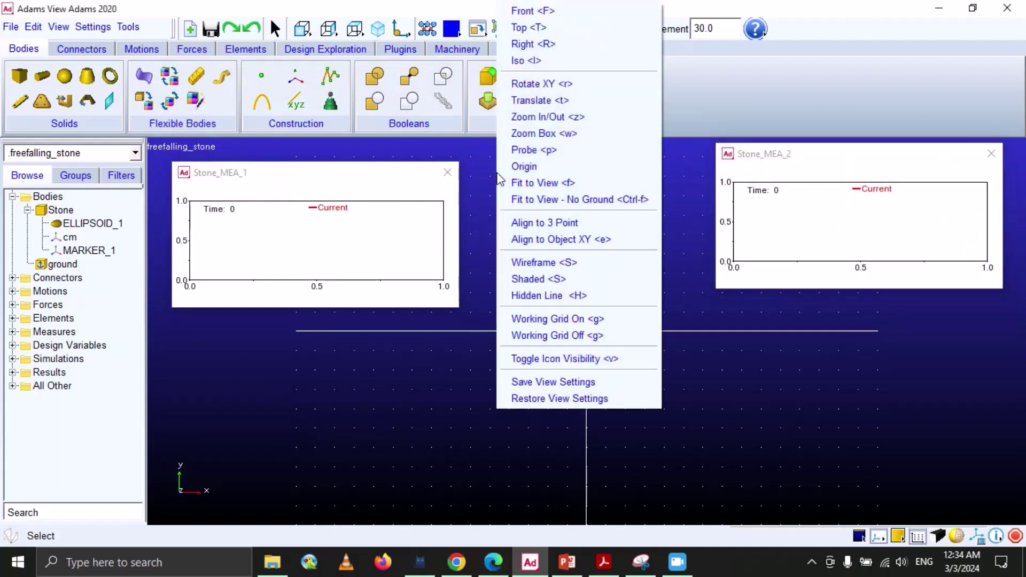
pyautogui.click(457, 423)
pyautogui.rightClick(590, 326)
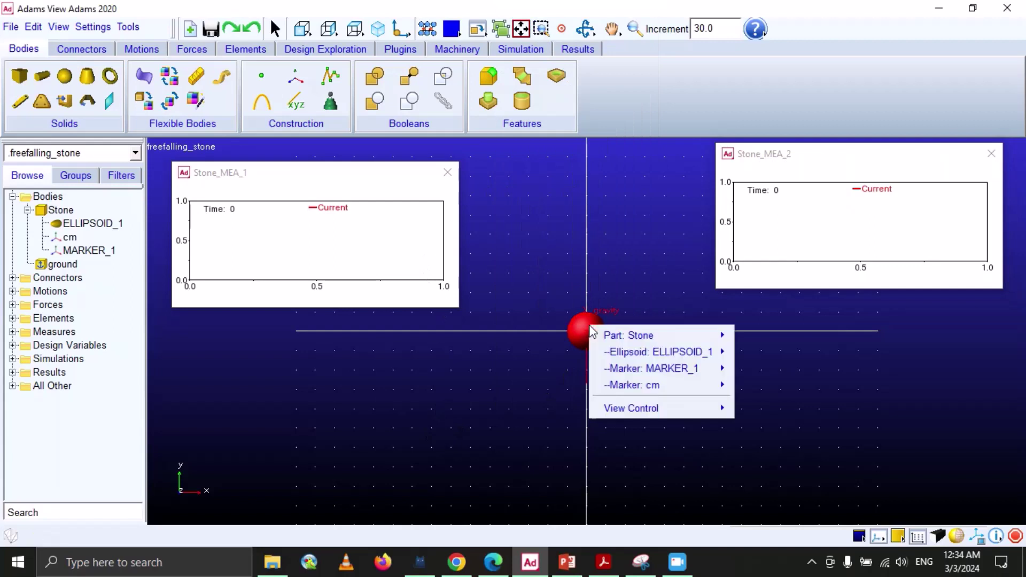
pyautogui.moveTo(690, 333)
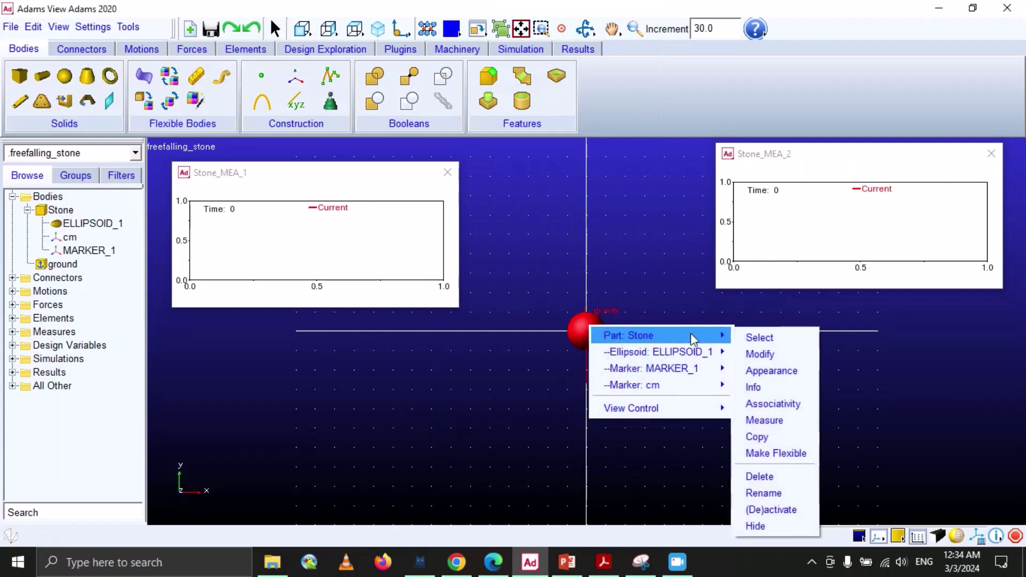
pyautogui.click(776, 420)
pyautogui.click(332, 243)
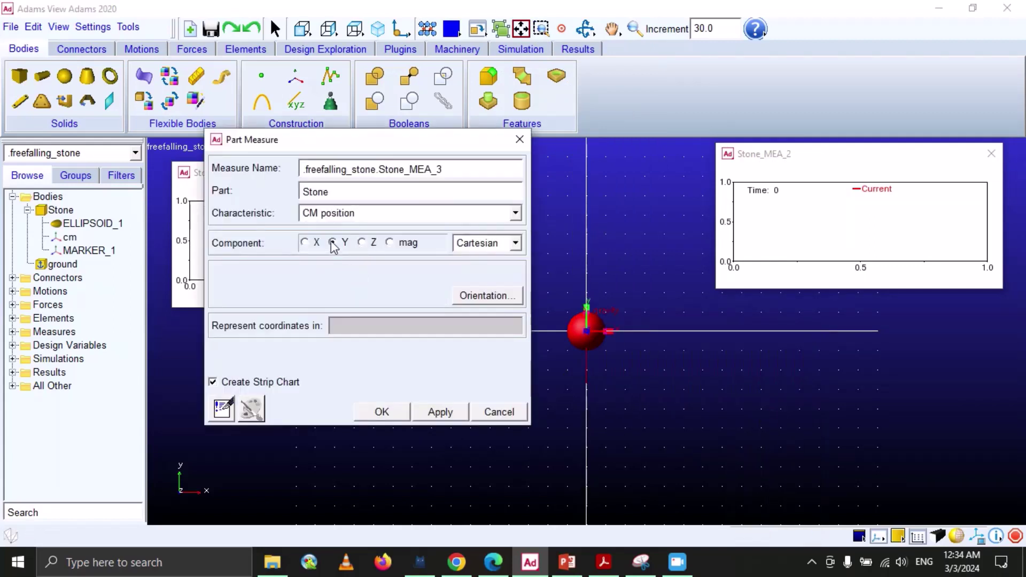
pyautogui.click(515, 213)
pyautogui.click(393, 257)
pyautogui.click(398, 413)
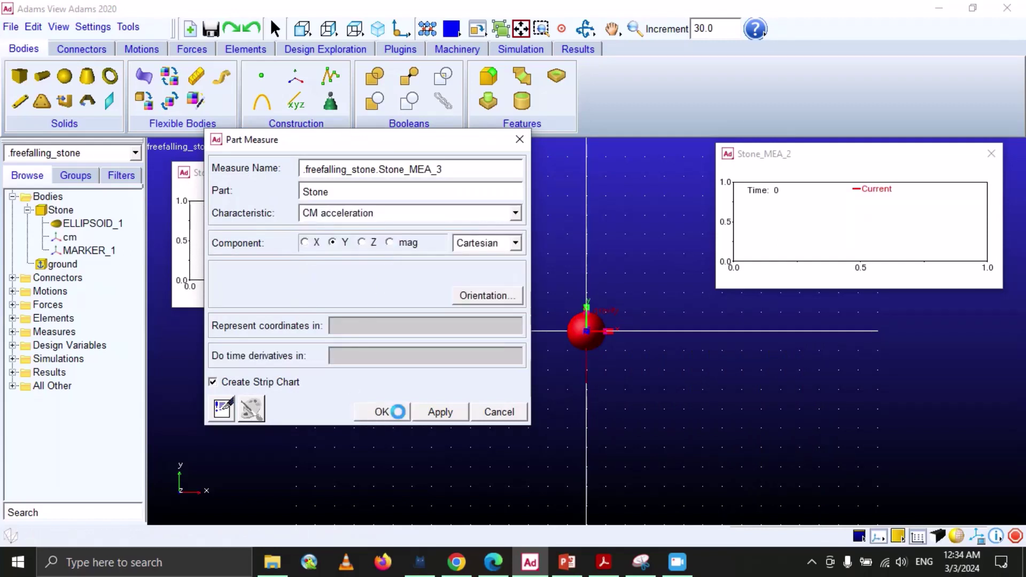
pyautogui.moveTo(272, 91); pyautogui.dragTo(546, 61)
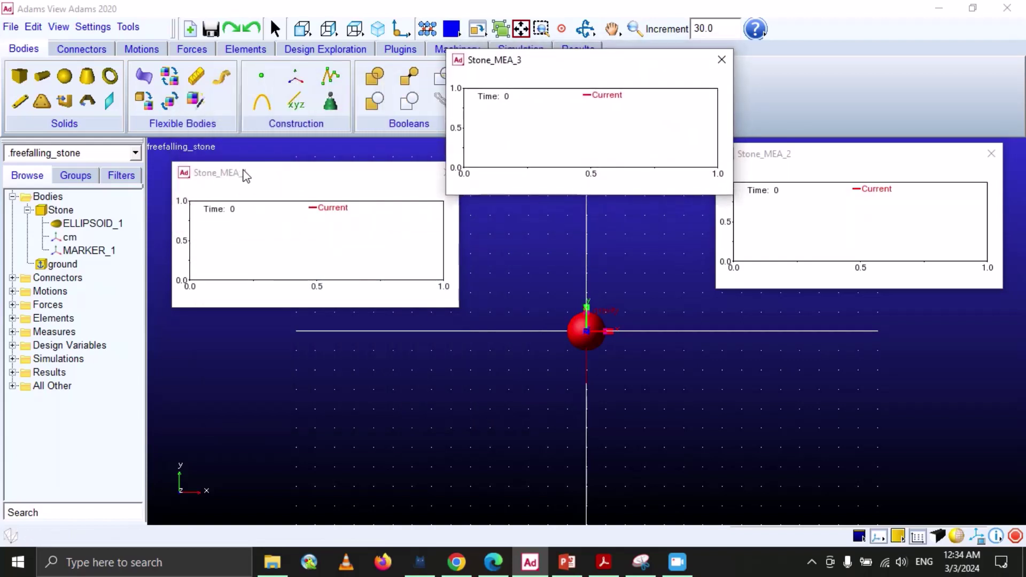
# Arrange the position, velocity and acceleration strip charts side by side in one row above the sphere
pyautogui.moveTo(271, 177); pyautogui.dragTo(172, 158)
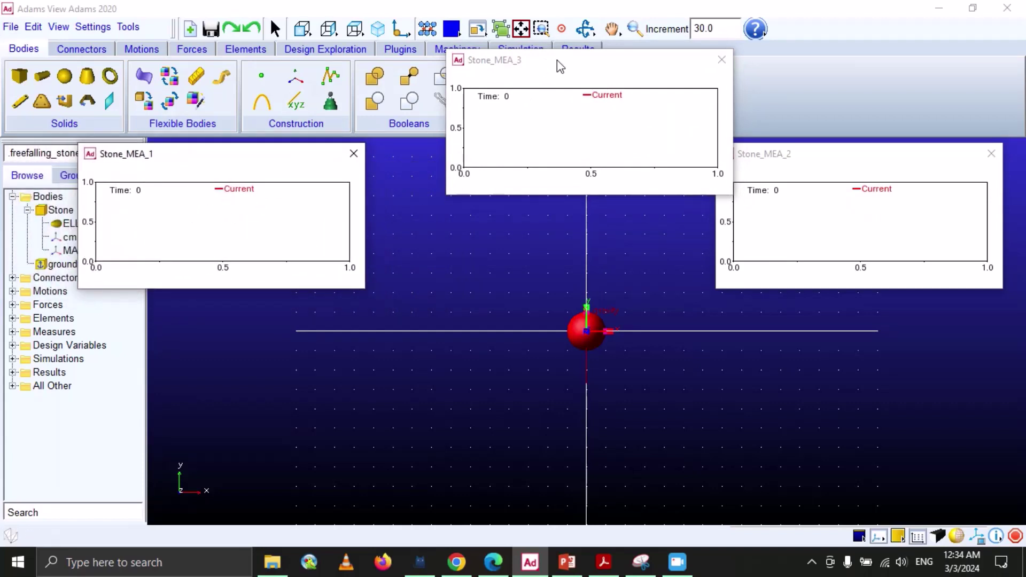
pyautogui.moveTo(557, 61); pyautogui.dragTo(522, 111)
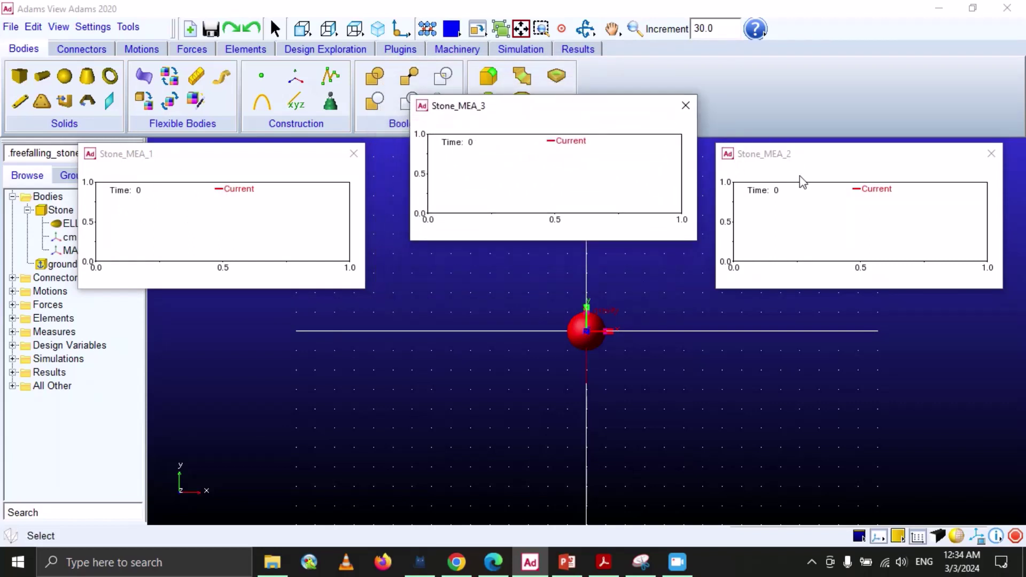
pyautogui.moveTo(813, 156); pyautogui.dragTo(474, 156)
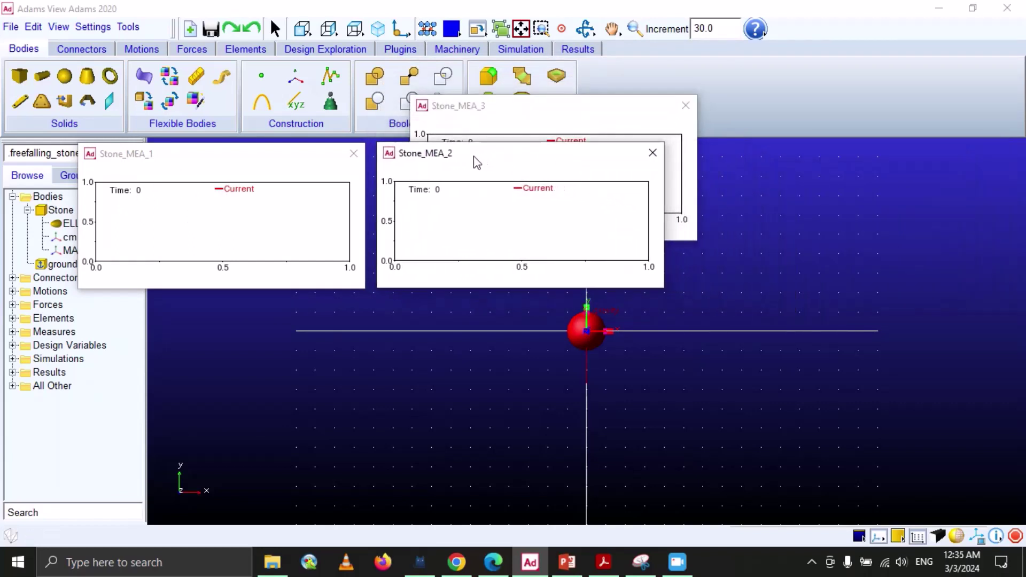
pyautogui.moveTo(571, 106); pyautogui.dragTo(835, 153)
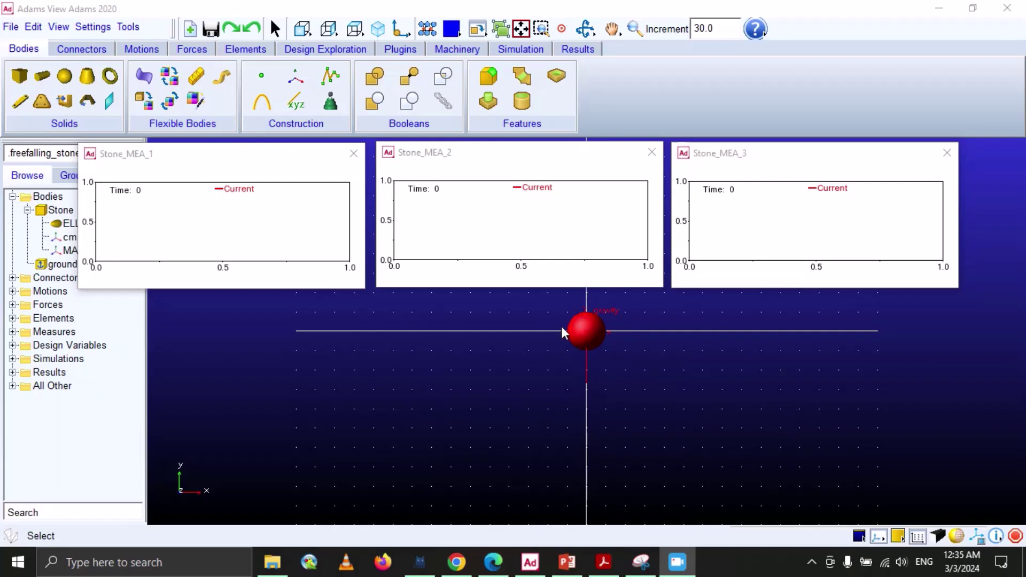
# Verify the freefalling_stone model, review its moving parts, constraints and degrees of freedom, and close the report
pyautogui.click(996, 539)
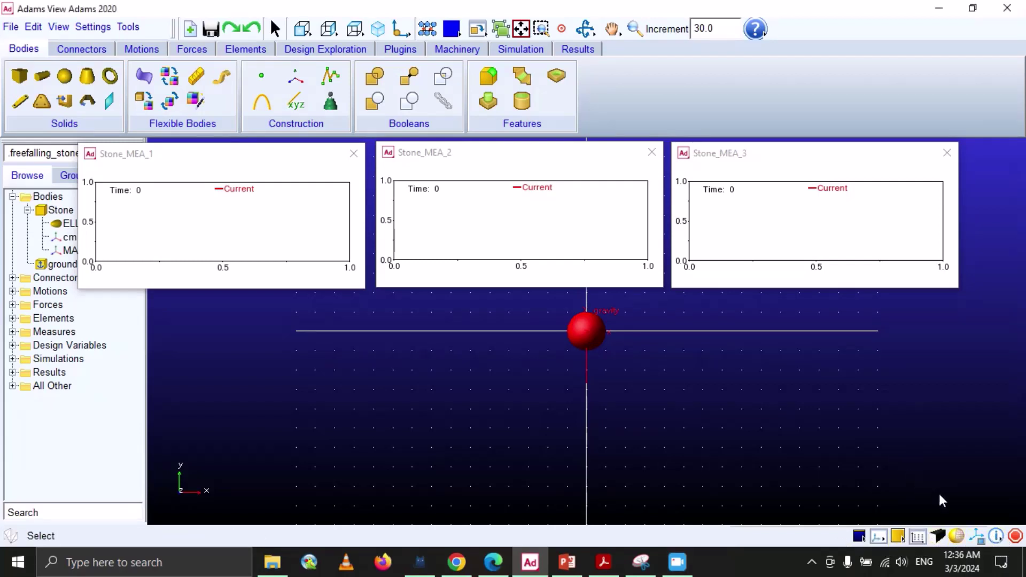
pyautogui.rightClick(997, 540)
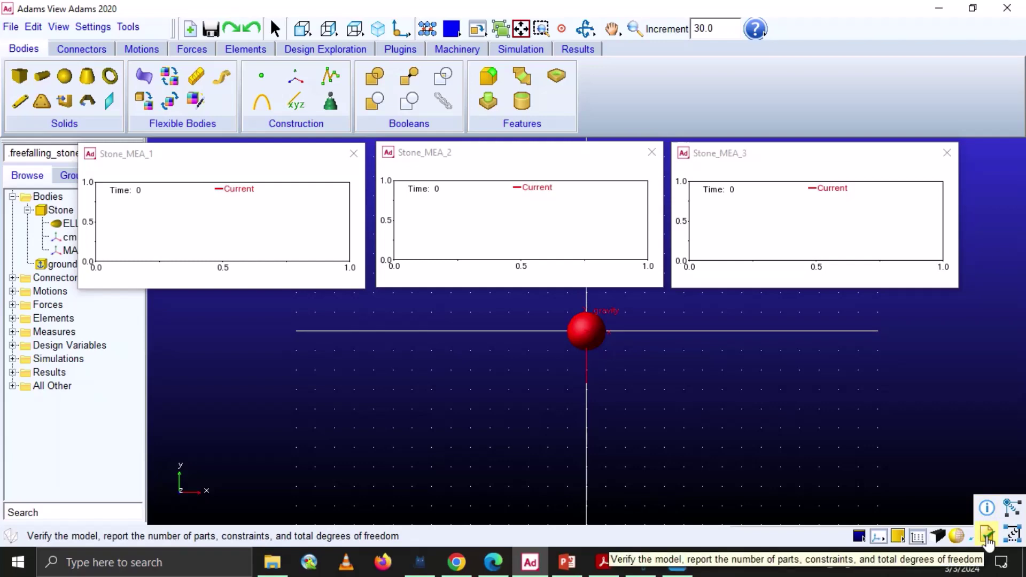
pyautogui.click(987, 537)
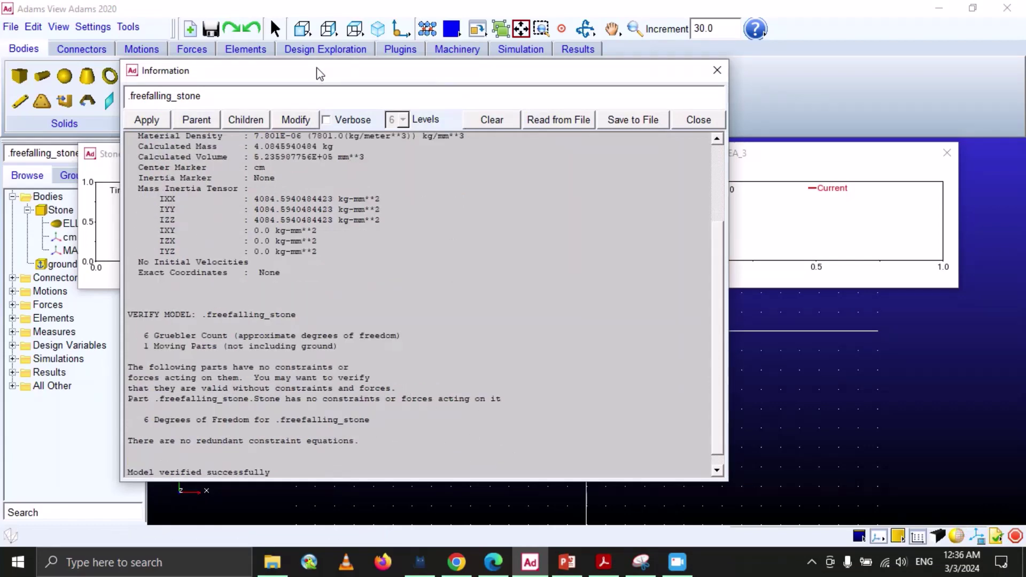
pyautogui.moveTo(328, 71); pyautogui.dragTo(499, 34)
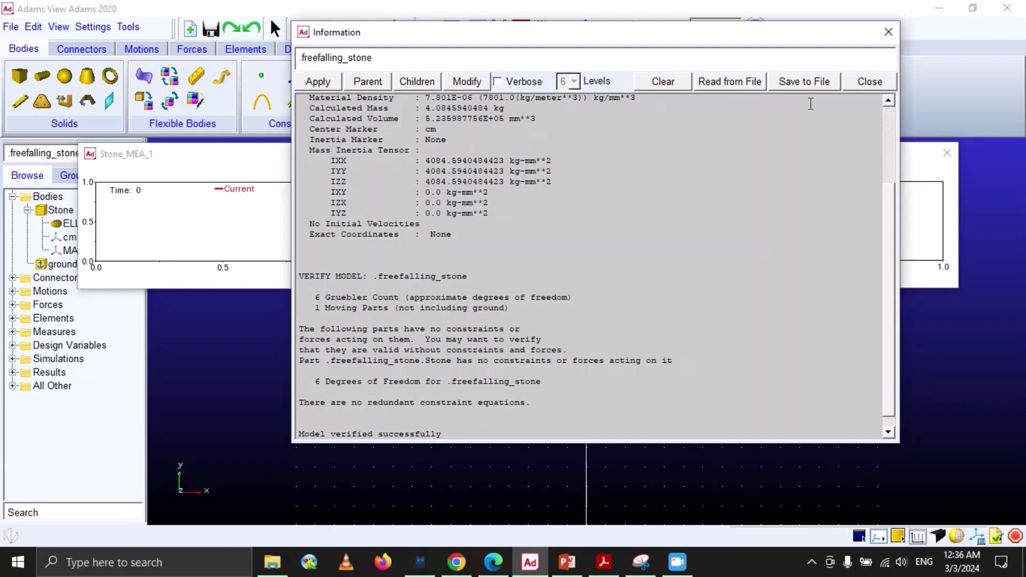
pyautogui.click(887, 33)
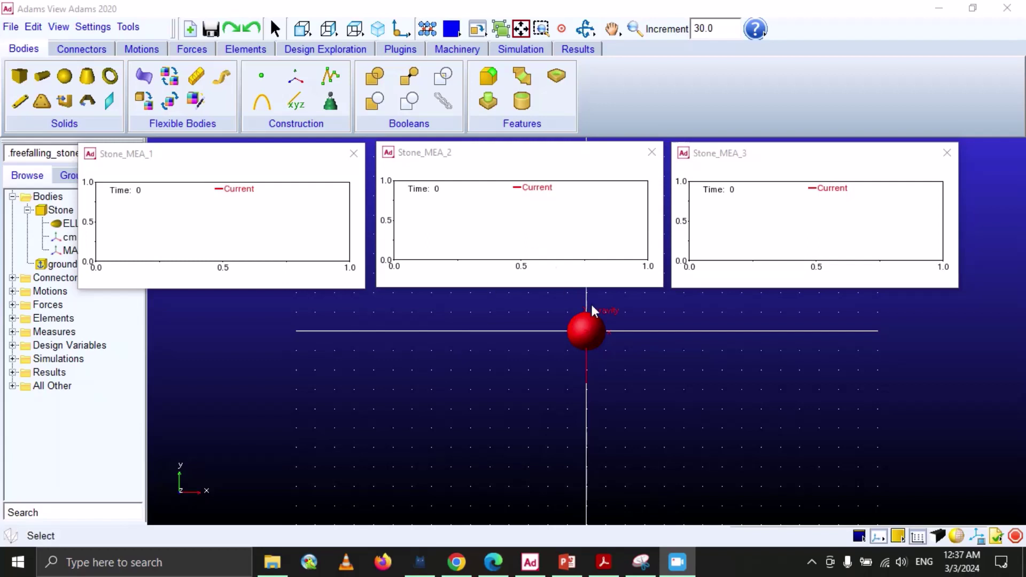
# Make room for the stone's fall by moving the position, velocity and acceleration strip charts to the right of the sphere
pyautogui.moveTo(289, 158); pyautogui.dragTo(235, 30)
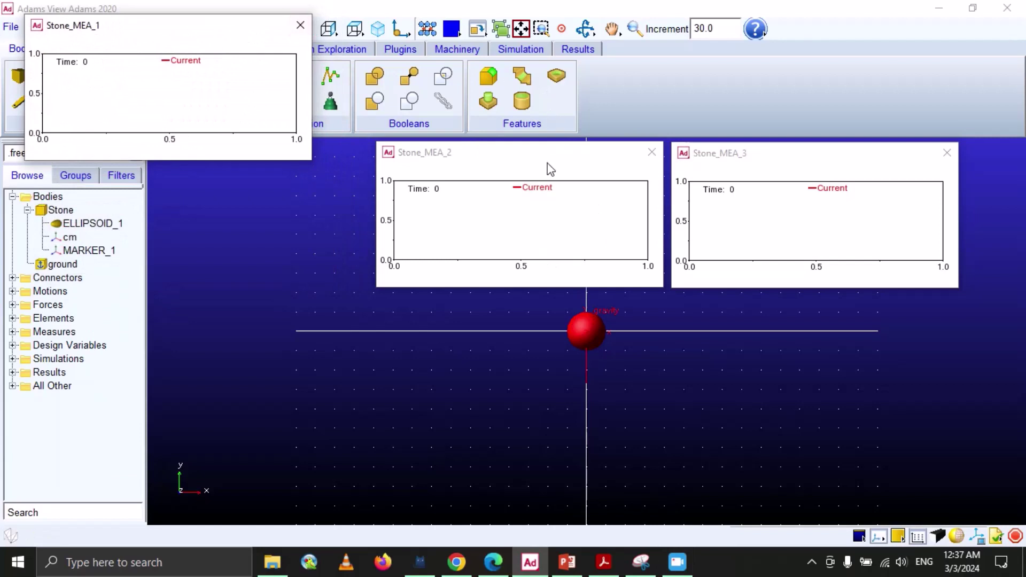
pyautogui.moveTo(549, 162); pyautogui.dragTo(894, 42)
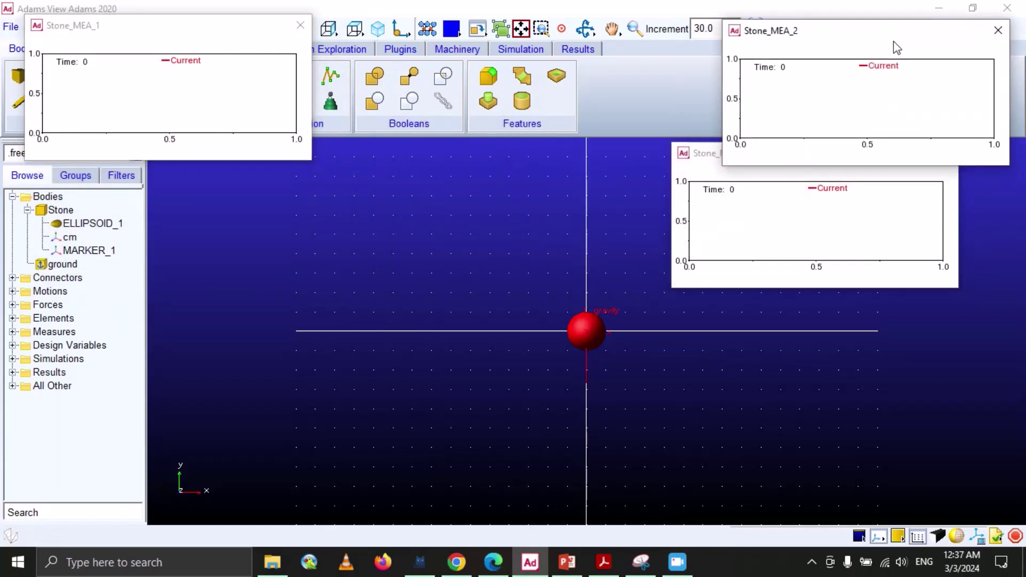
pyautogui.moveTo(203, 38); pyautogui.dragTo(919, 272)
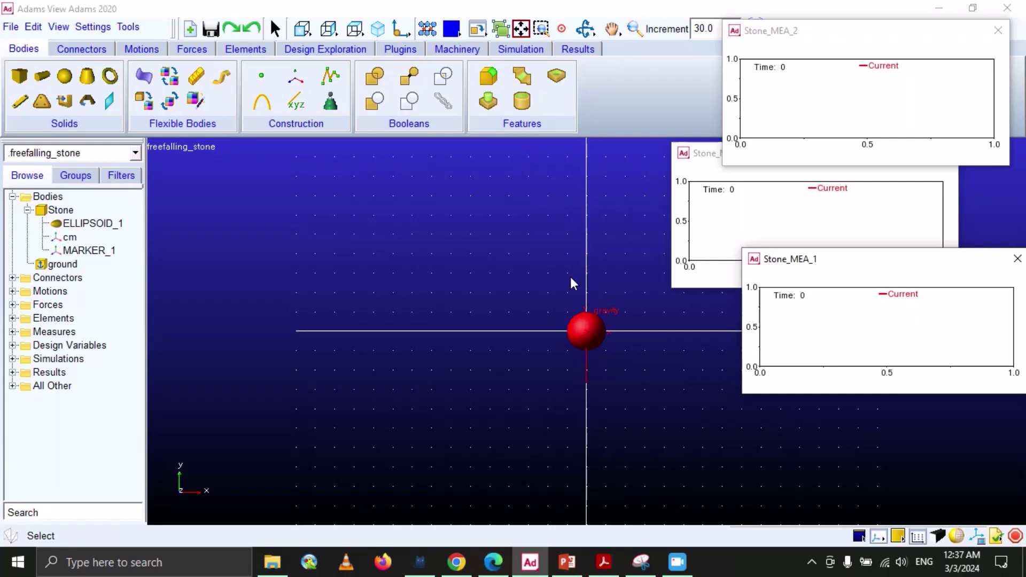
pyautogui.click(636, 37)
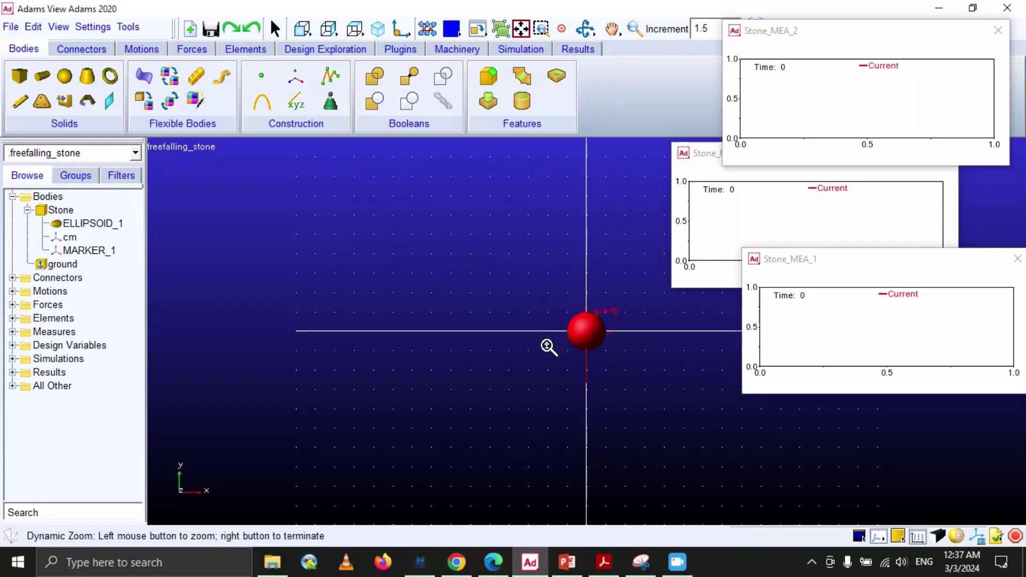
pyautogui.moveTo(548, 346); pyautogui.dragTo(531, 245)
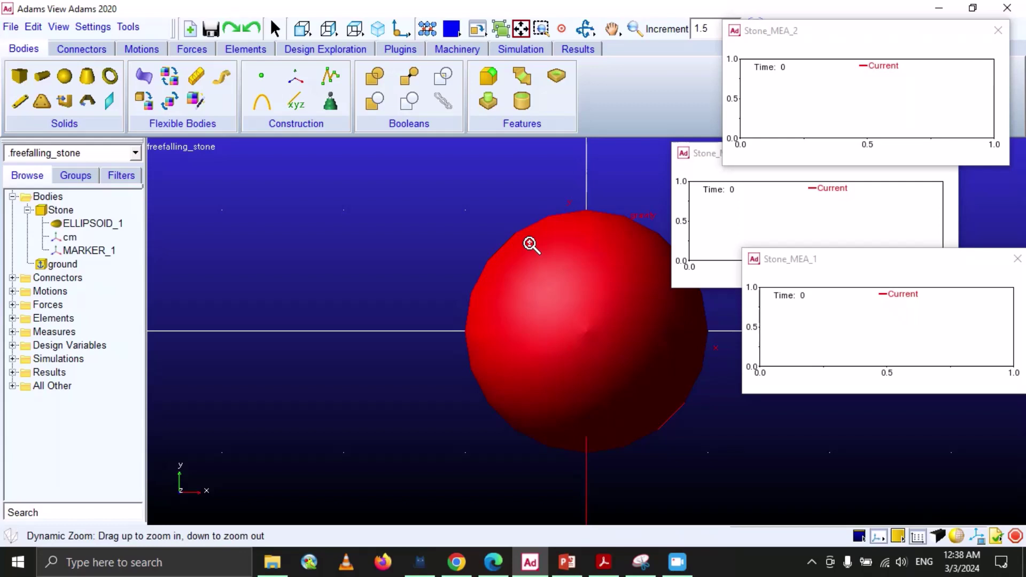
pyautogui.moveTo(531, 246); pyautogui.dragTo(562, 385)
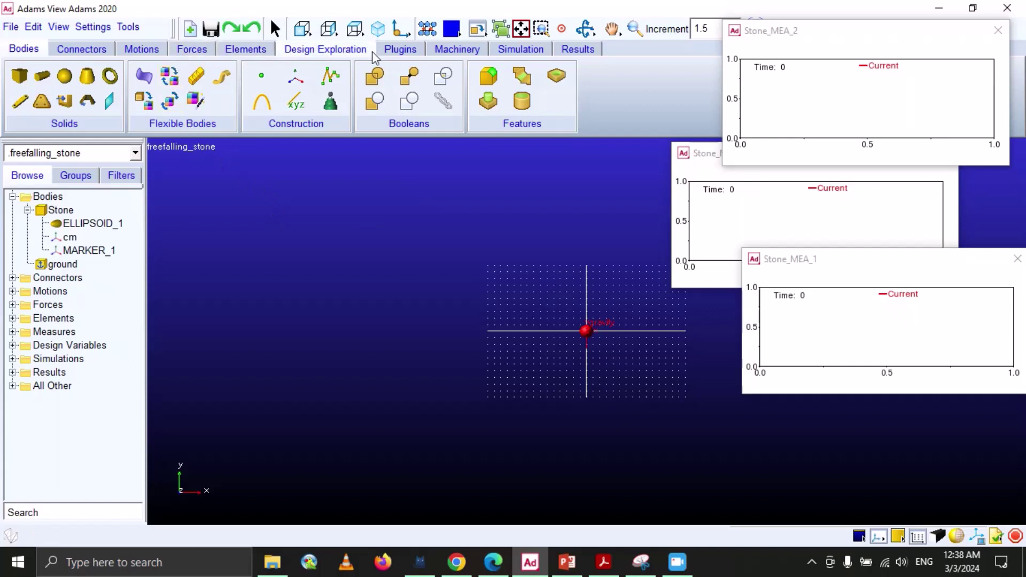
# Set up an interactive simulation with end time 1 and 500 steps, reset it to the start, and move its dialog clear of the sphere
pyautogui.click(519, 50)
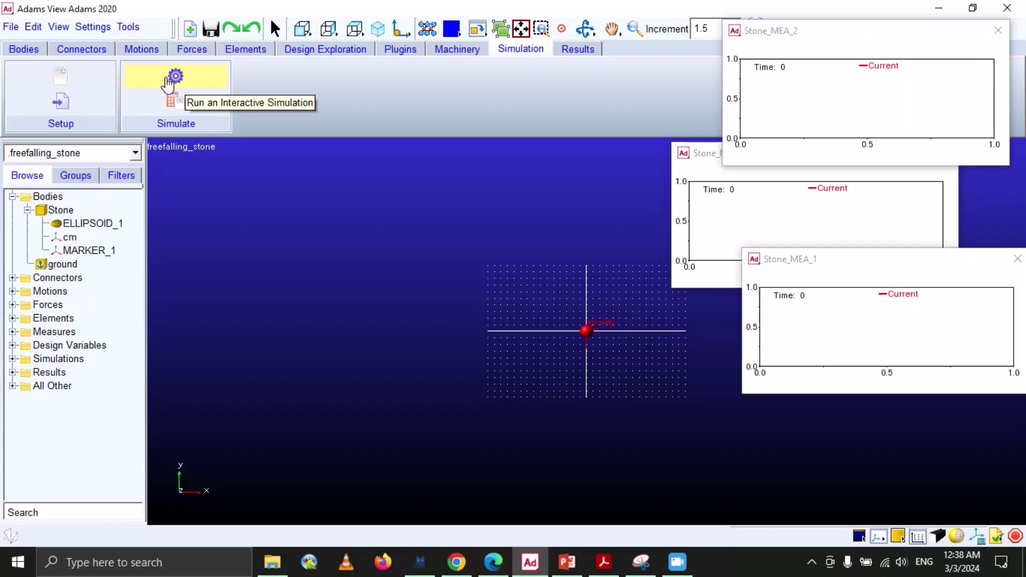
pyautogui.click(190, 84)
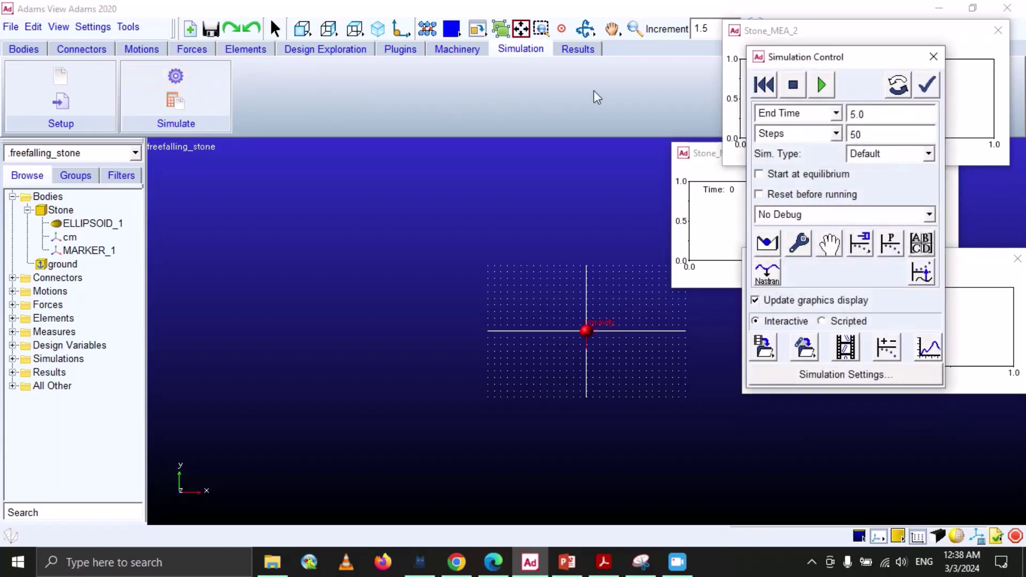
pyautogui.moveTo(812, 63); pyautogui.dragTo(336, 85)
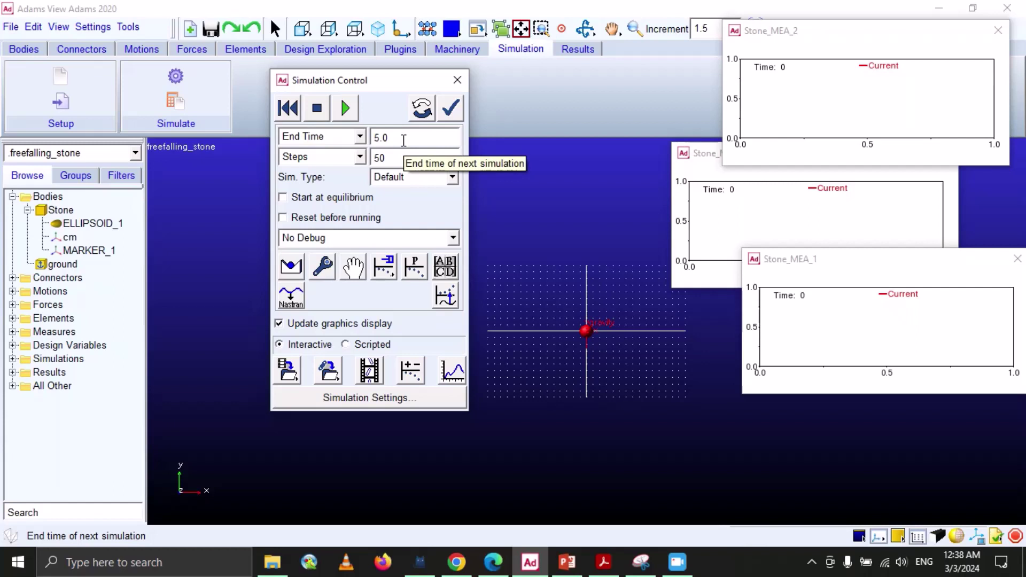
pyautogui.moveTo(404, 140); pyautogui.dragTo(371, 138)
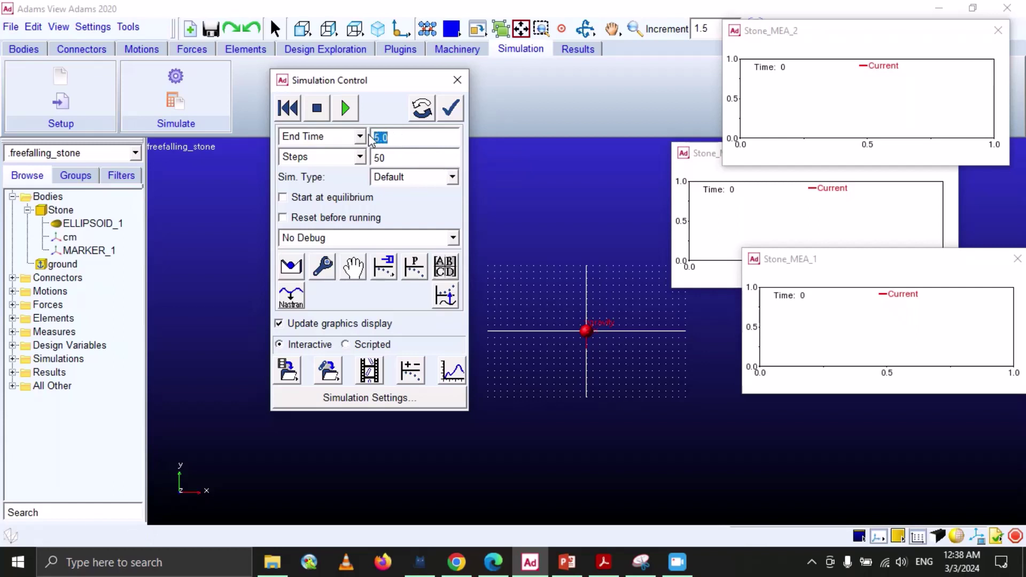
pyautogui.write('1')
pyautogui.click(396, 158)
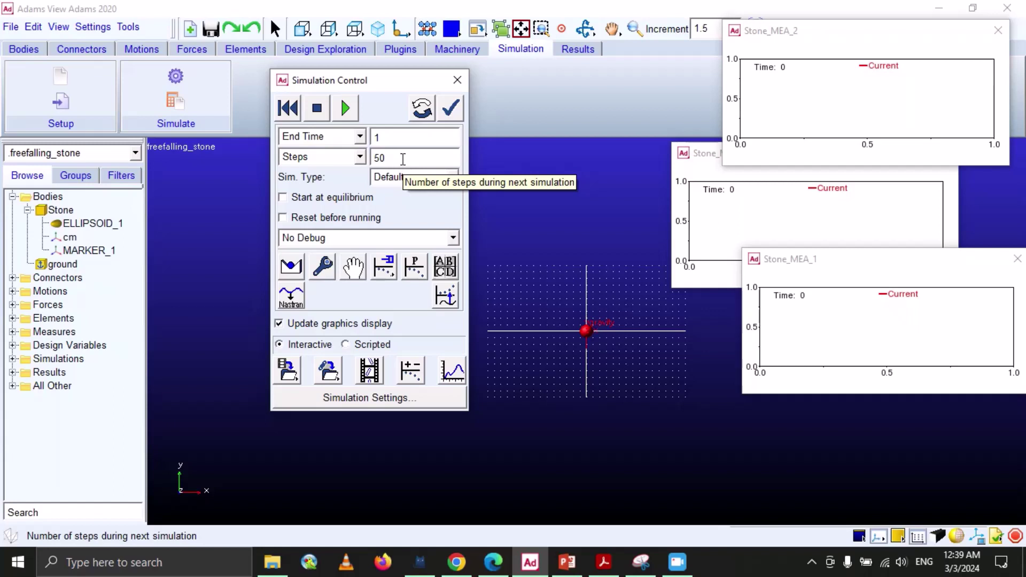
pyautogui.click(403, 159)
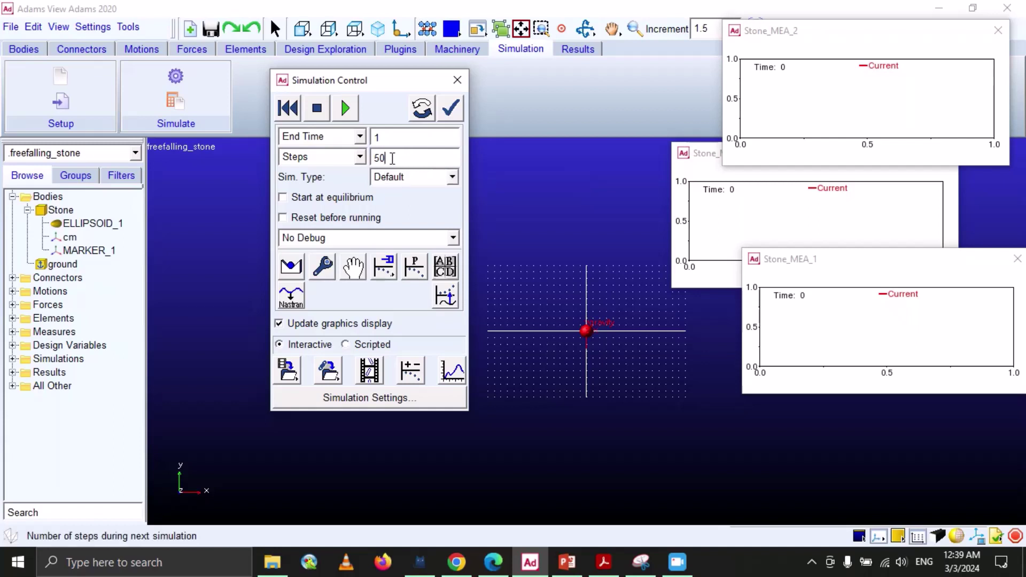
pyautogui.write('0')
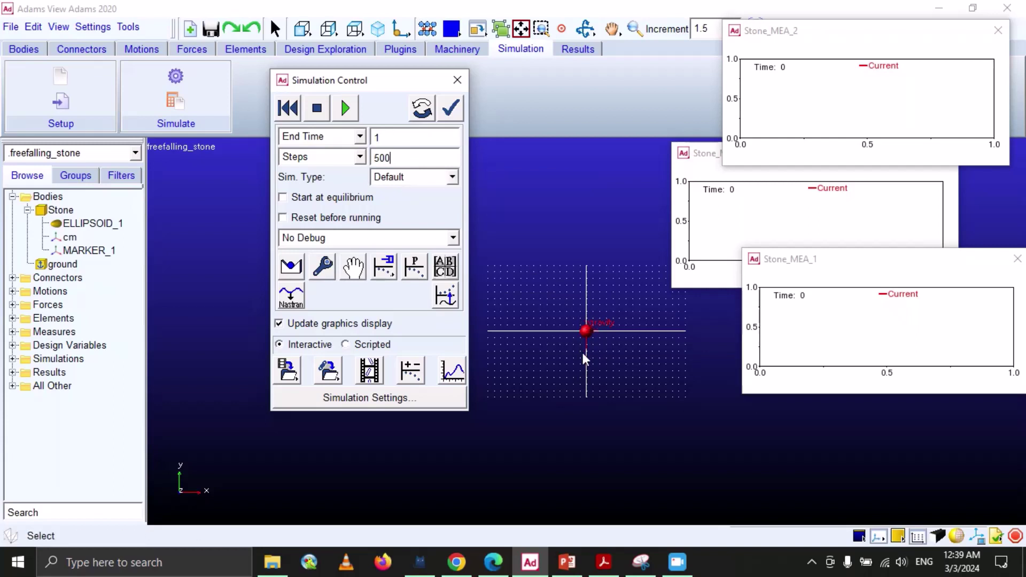
pyautogui.moveTo(373, 80); pyautogui.dragTo(374, 69)
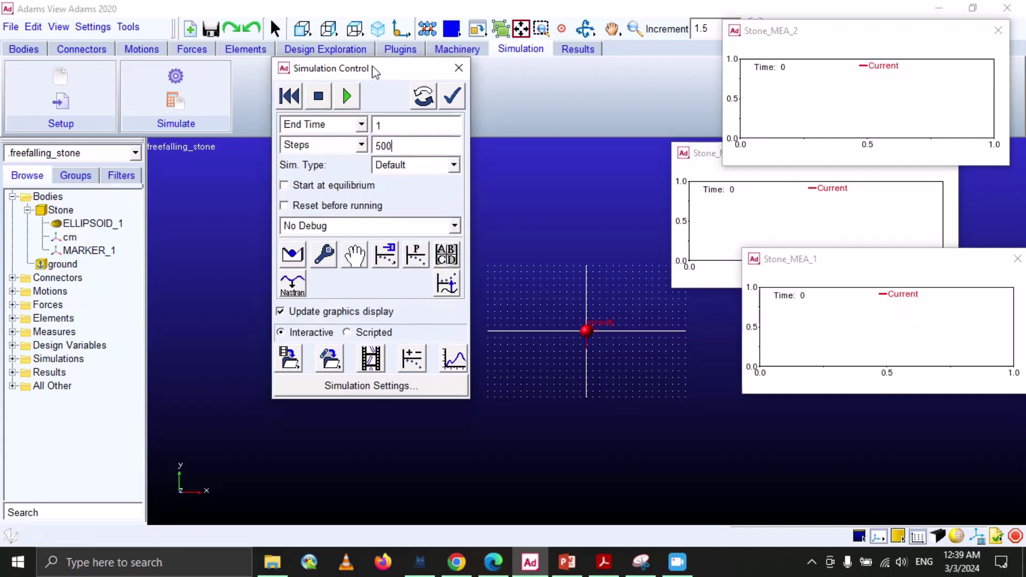
pyautogui.click(289, 97)
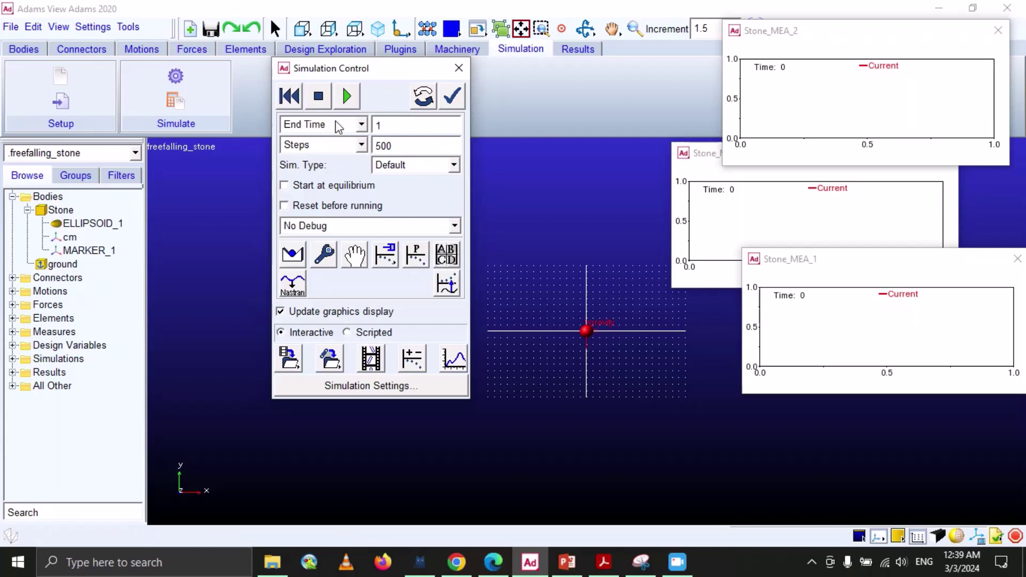
pyautogui.moveTo(412, 75); pyautogui.dragTo(304, 80)
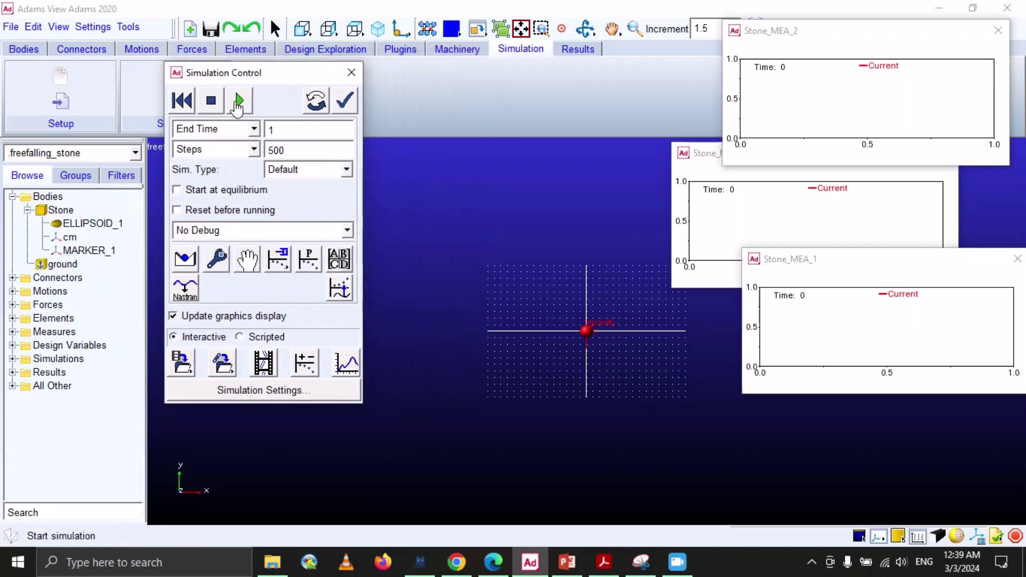
# Stack the velocity, acceleration and position strip charts in one column without overlap, and run the simulation
pyautogui.moveTo(798, 41); pyautogui.dragTo(763, 26)
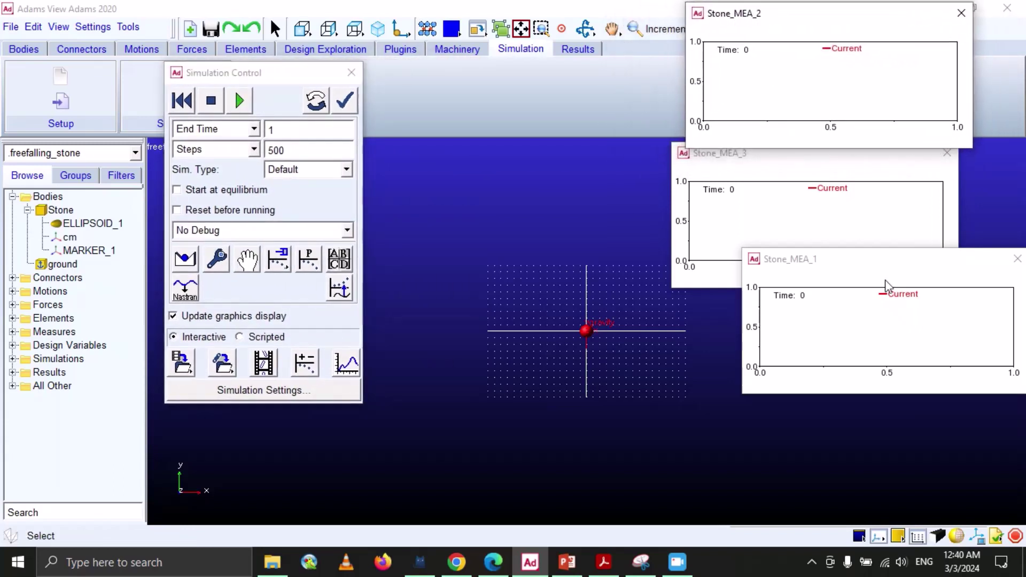
pyautogui.moveTo(885, 269); pyautogui.dragTo(873, 377)
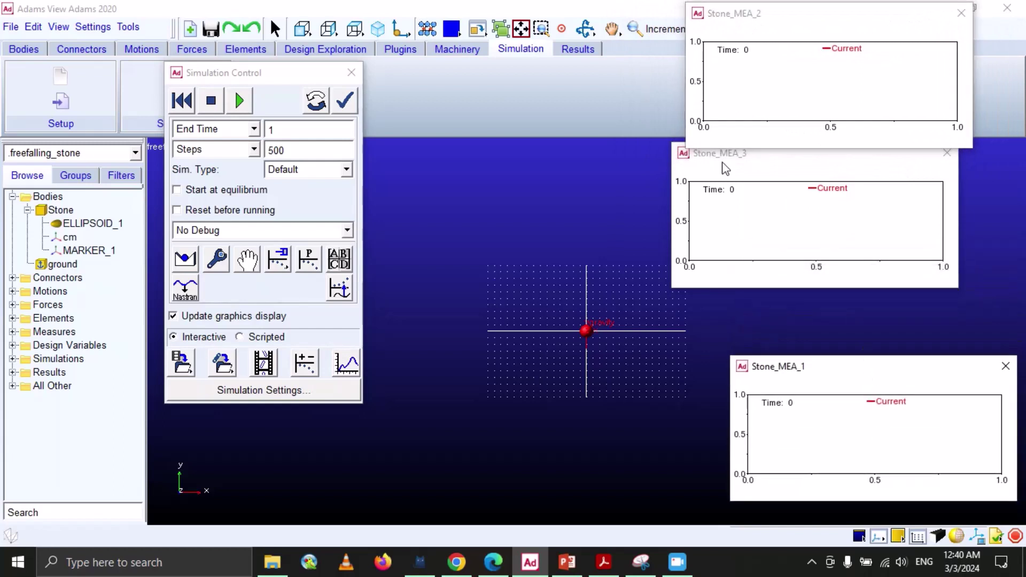
pyautogui.moveTo(730, 168); pyautogui.dragTo(783, 224)
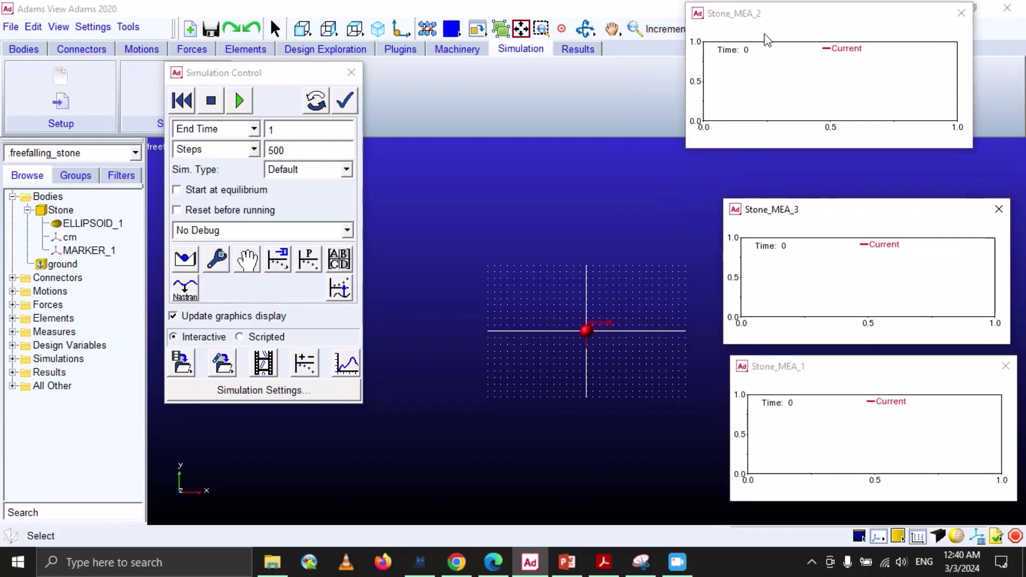
pyautogui.click(793, 20)
pyautogui.moveTo(793, 20); pyautogui.dragTo(832, 56)
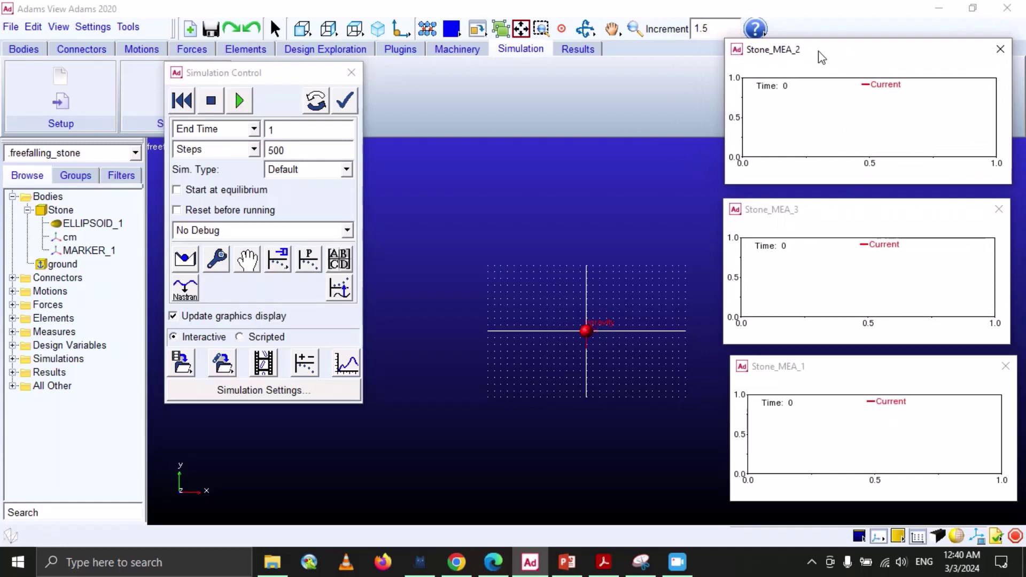
pyautogui.click(241, 99)
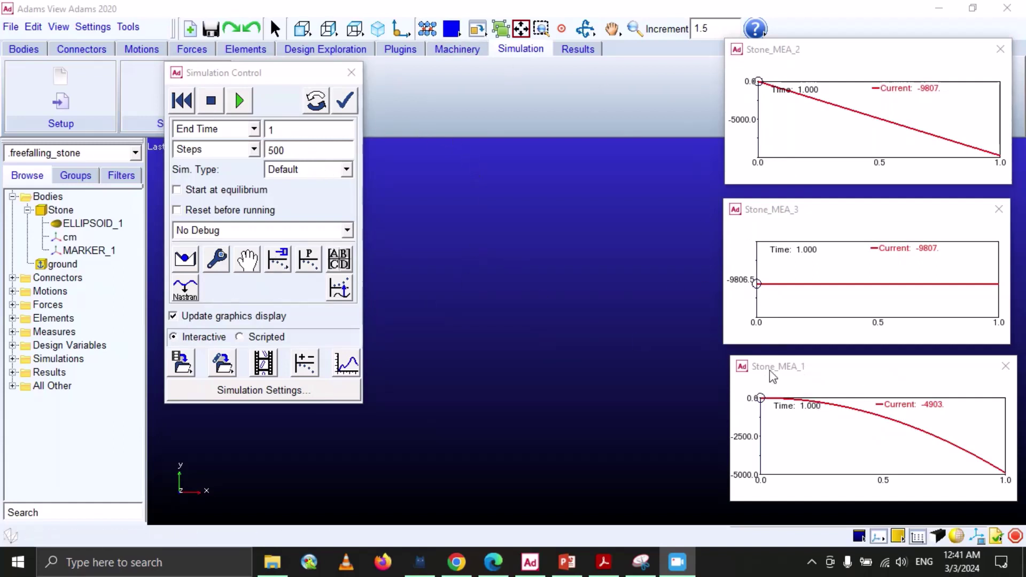
pyautogui.rightClick(824, 377)
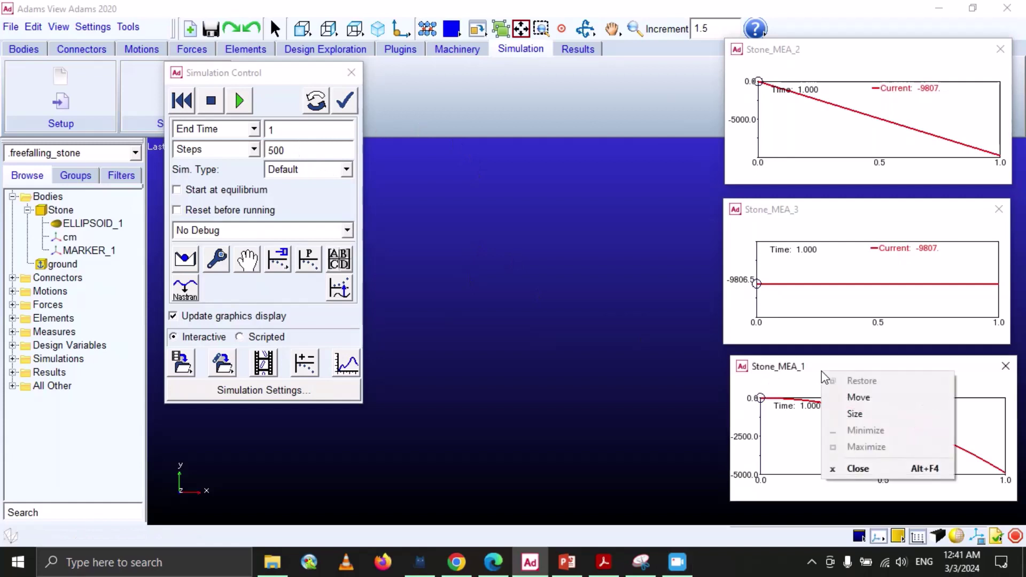
pyautogui.click(837, 367)
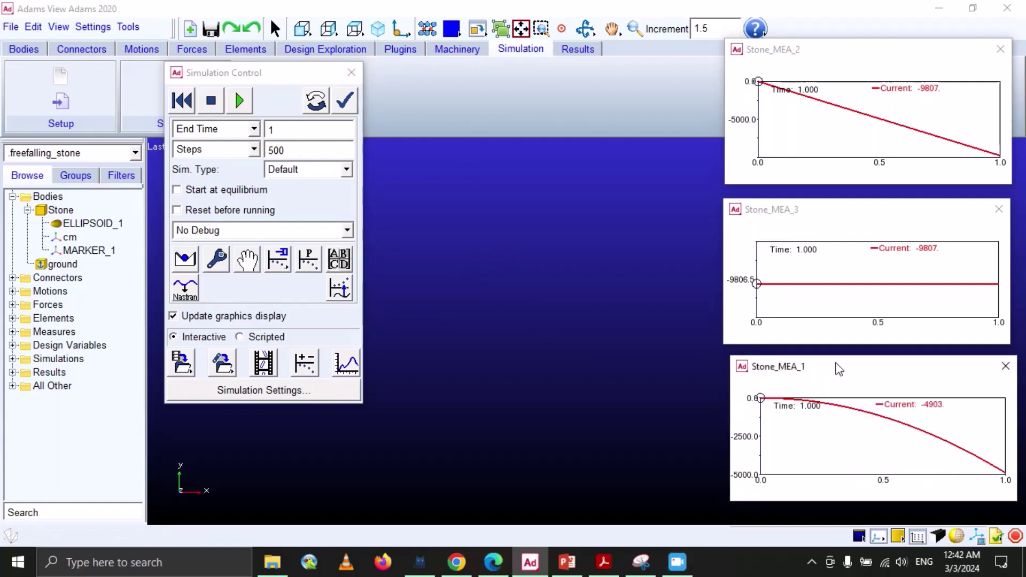
pyautogui.rightClick(834, 380)
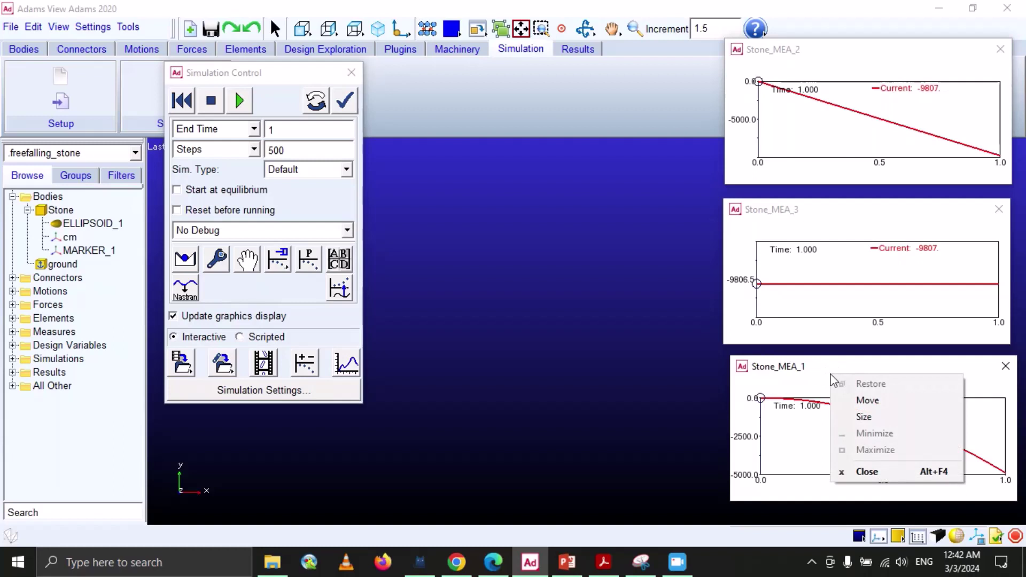
pyautogui.click(818, 375)
pyautogui.rightClick(845, 378)
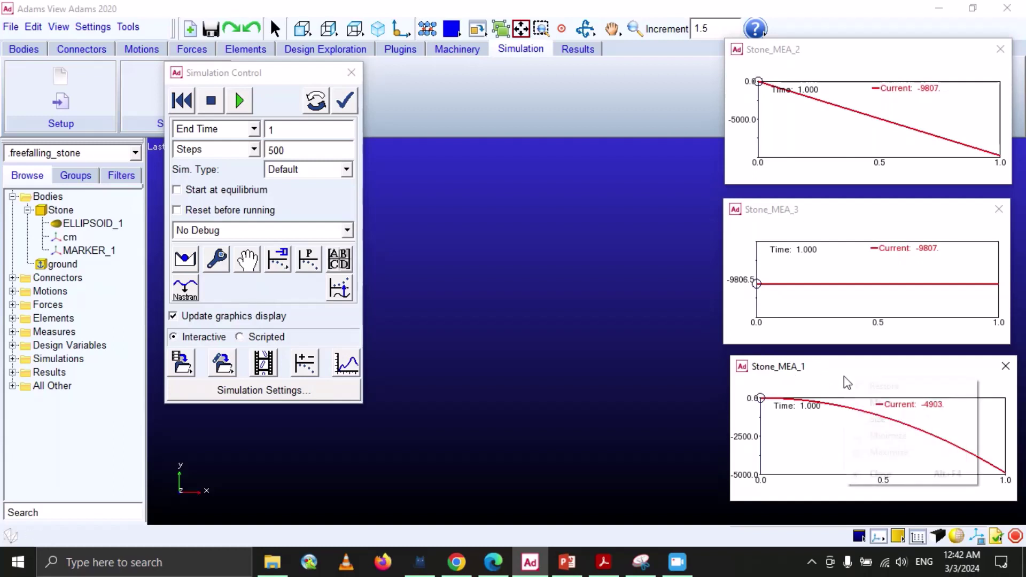
pyautogui.click(847, 383)
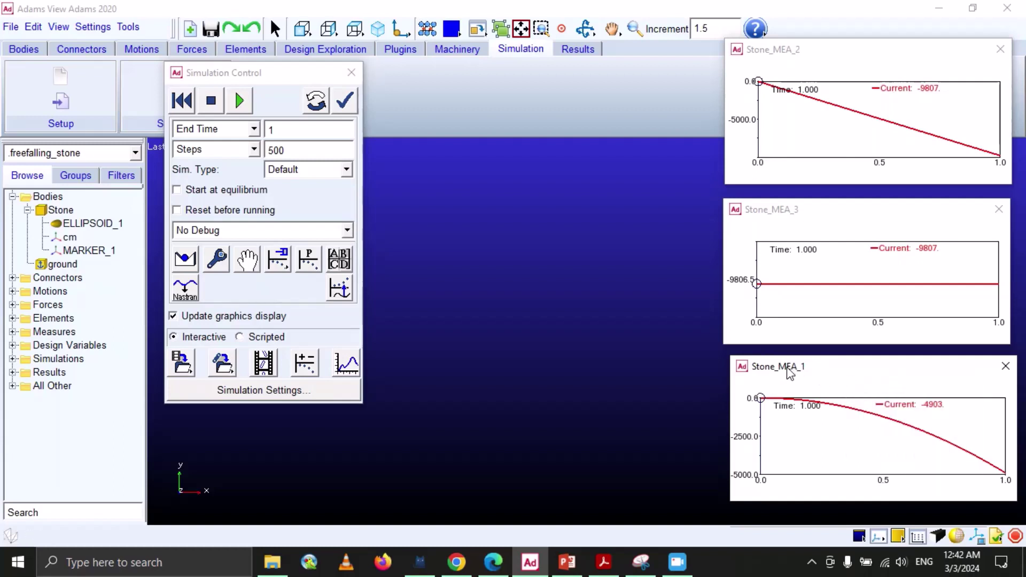
pyautogui.rightClick(792, 419)
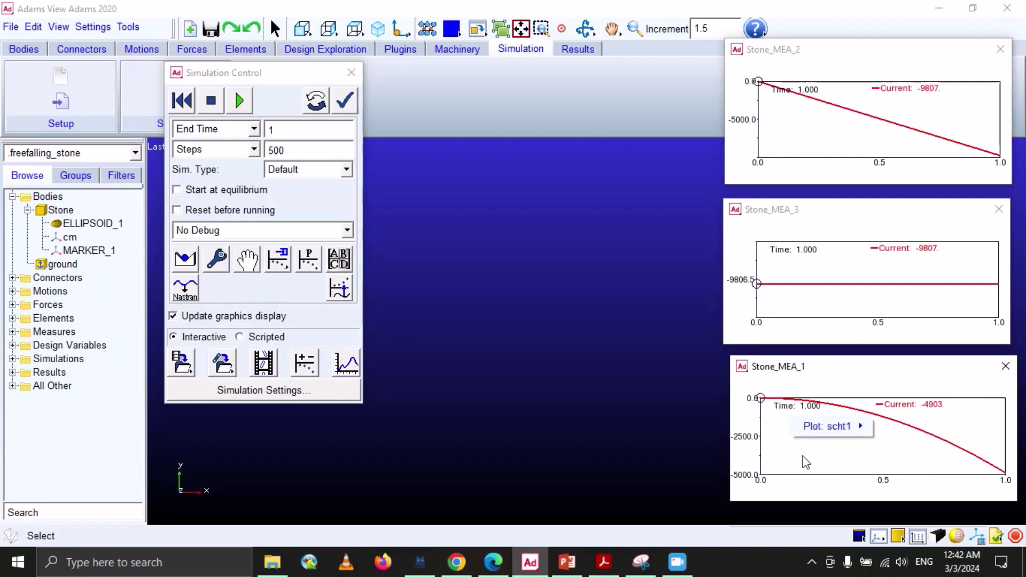
pyautogui.click(863, 382)
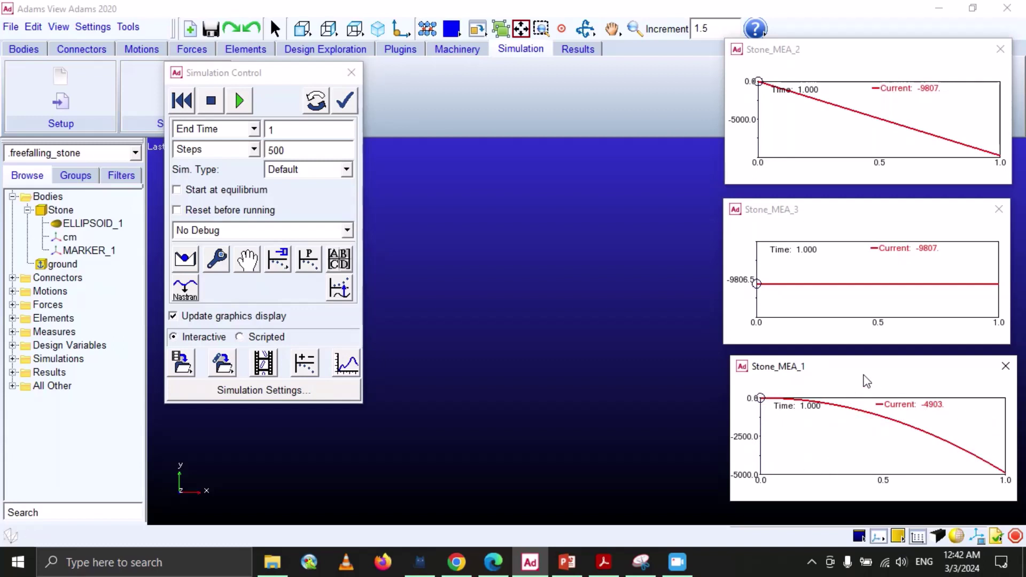
pyautogui.rightClick(851, 376)
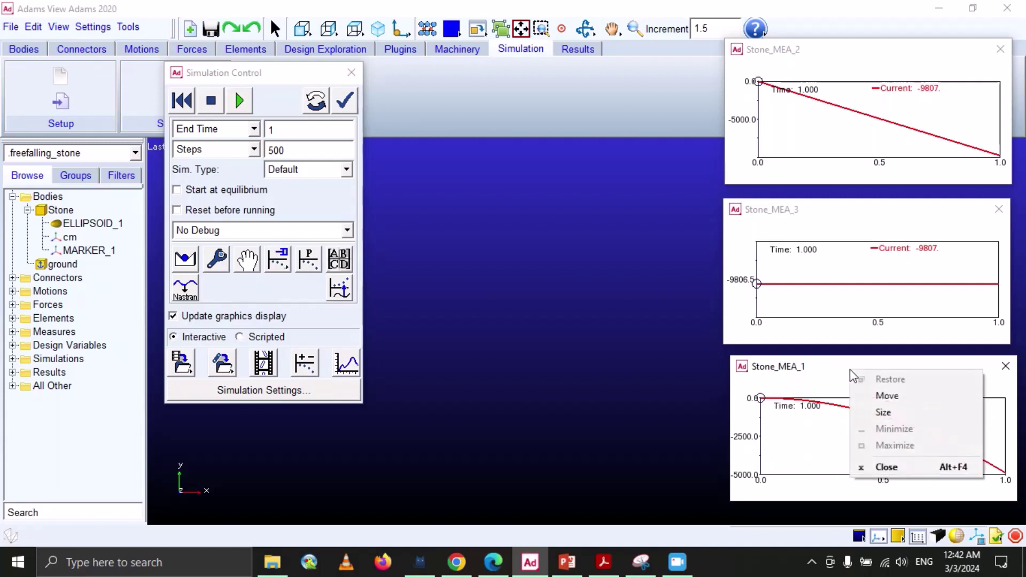
pyautogui.click(805, 440)
# Transfer the Stone's Y position strip chart to a full plot and maximize the Adams PostProcessor window
pyautogui.rightClick(805, 440)
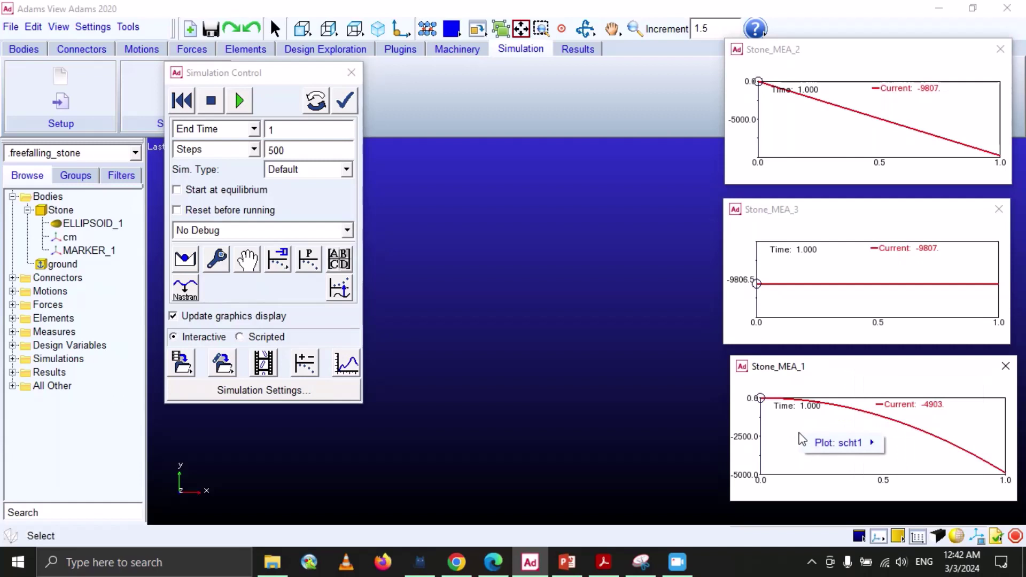
pyautogui.moveTo(816, 450)
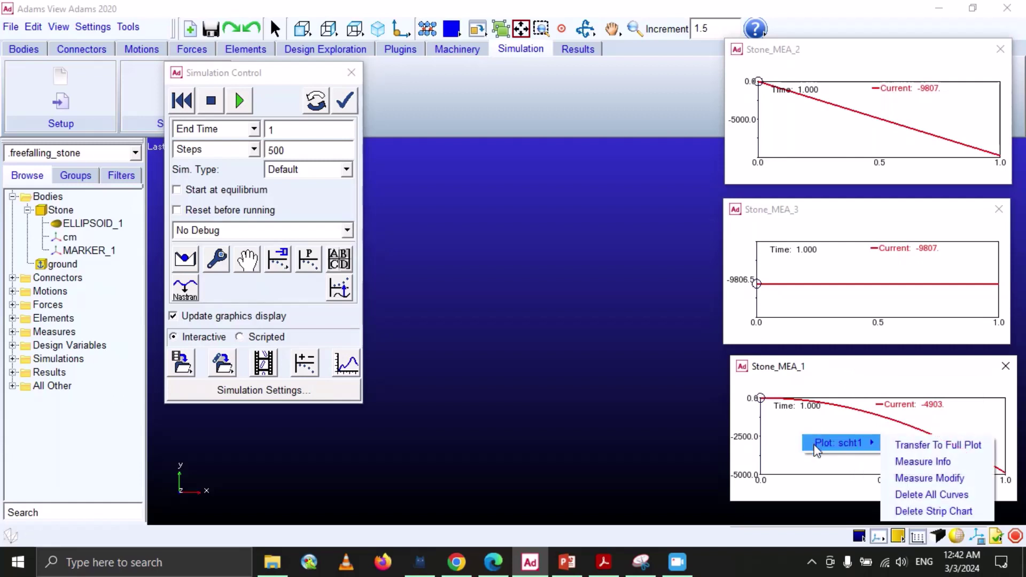
pyautogui.click(952, 447)
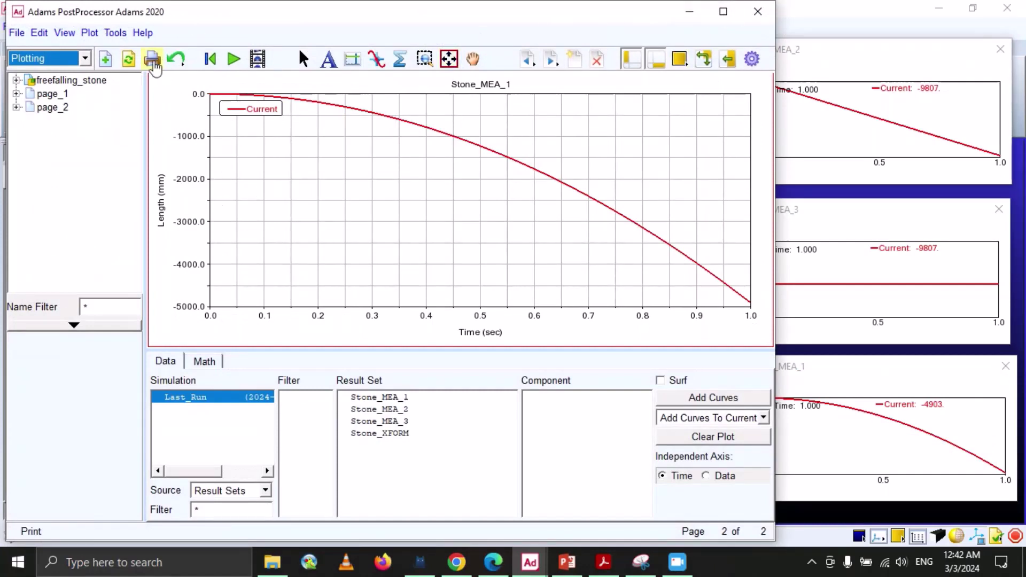
pyautogui.click(726, 15)
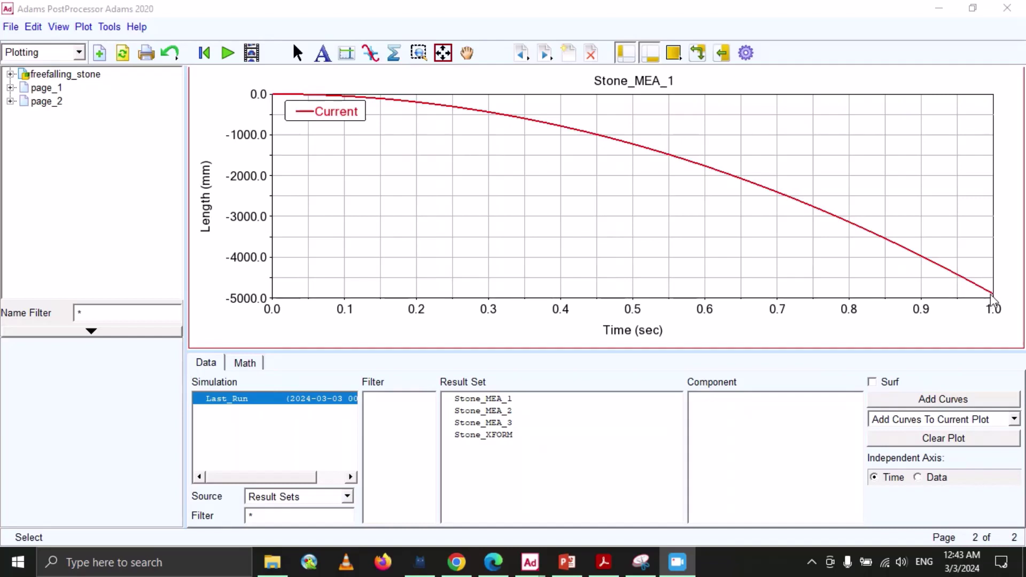
# Track the position curve's values near the end of the run, and switch to Adobe Acrobat to compare with the tutorial's analytical solution
pyautogui.click(371, 55)
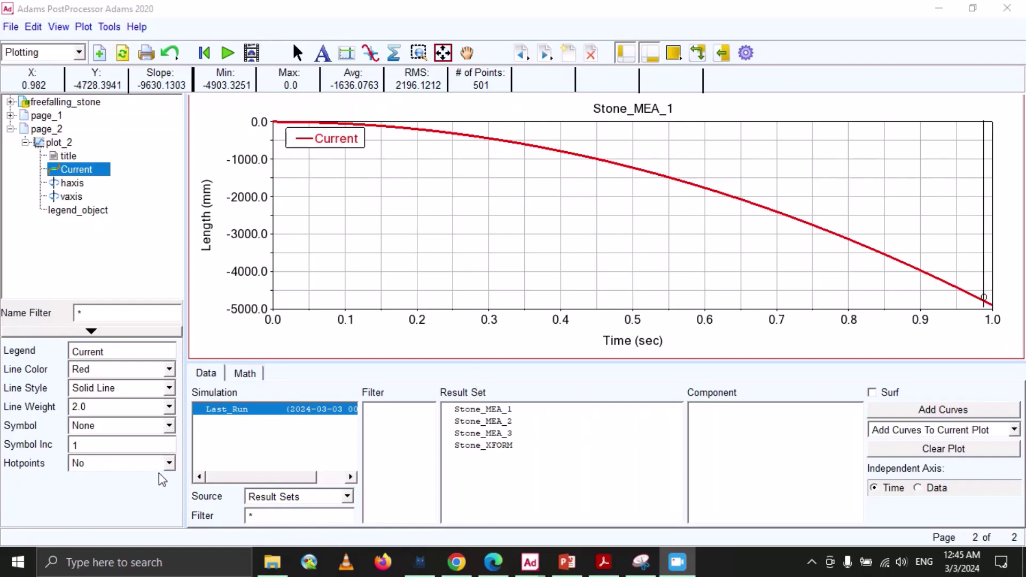
pyautogui.hotkey('alt', 'Tab')
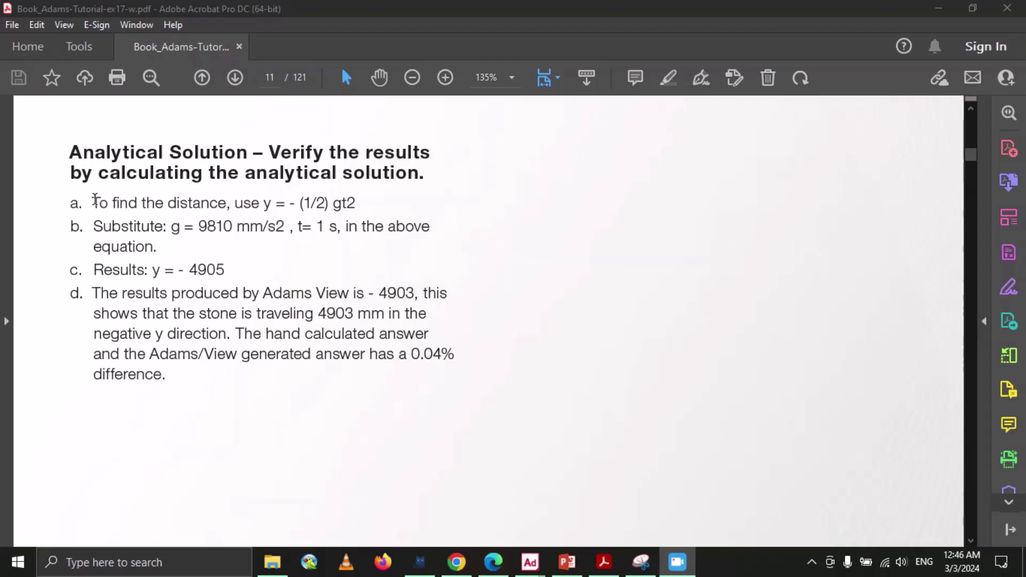
# Review the tutorial's analytical displacement formula, substituted values, result and percentage difference from Adams View, and switch back to Adams PostProcessor
pyautogui.moveTo(92, 202); pyautogui.dragTo(271, 207)
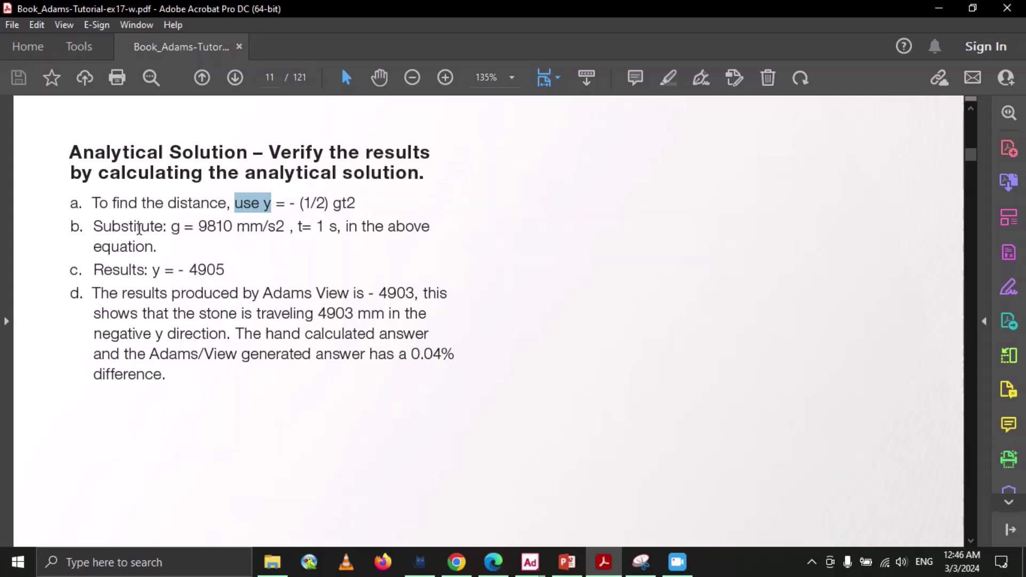
pyautogui.moveTo(96, 226); pyautogui.dragTo(321, 227)
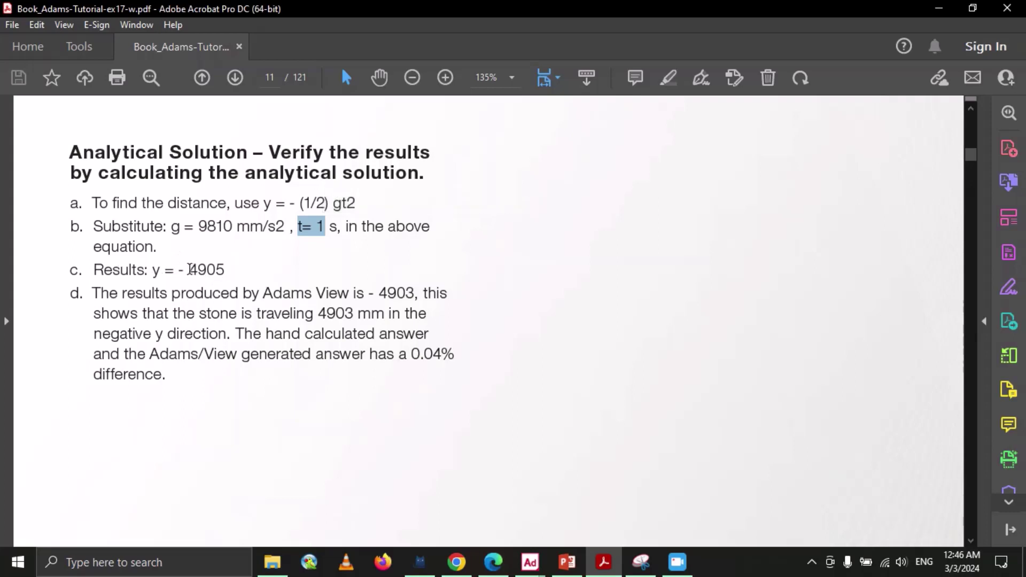
pyautogui.moveTo(189, 269); pyautogui.dragTo(225, 269)
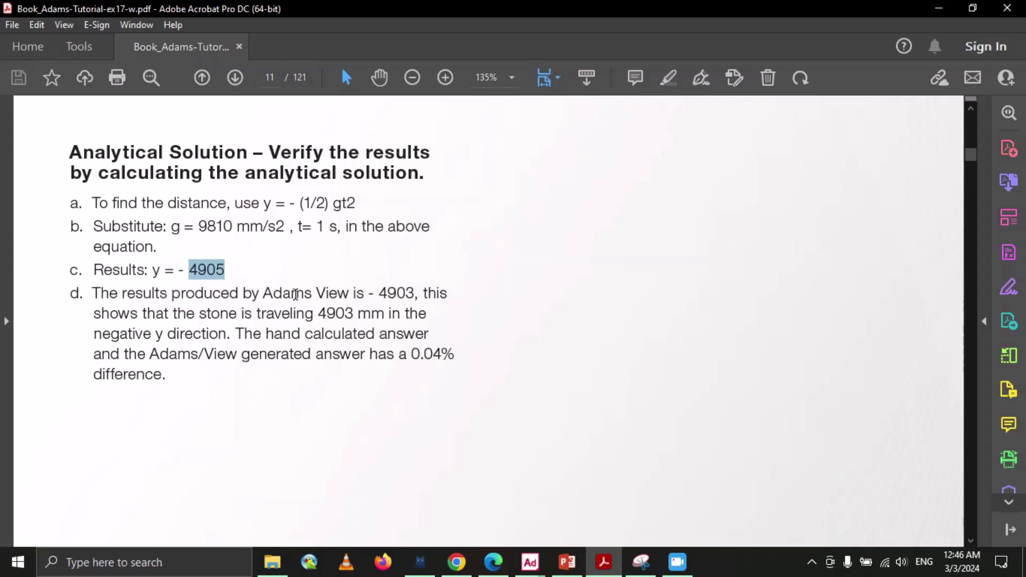
pyautogui.moveTo(378, 293); pyautogui.dragTo(412, 292)
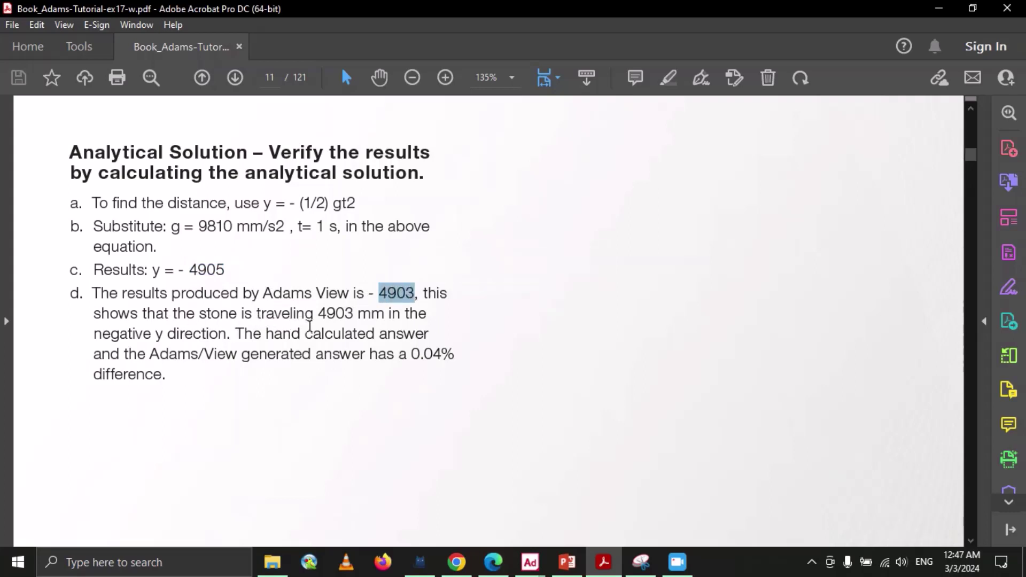
pyautogui.moveTo(319, 313); pyautogui.dragTo(231, 335)
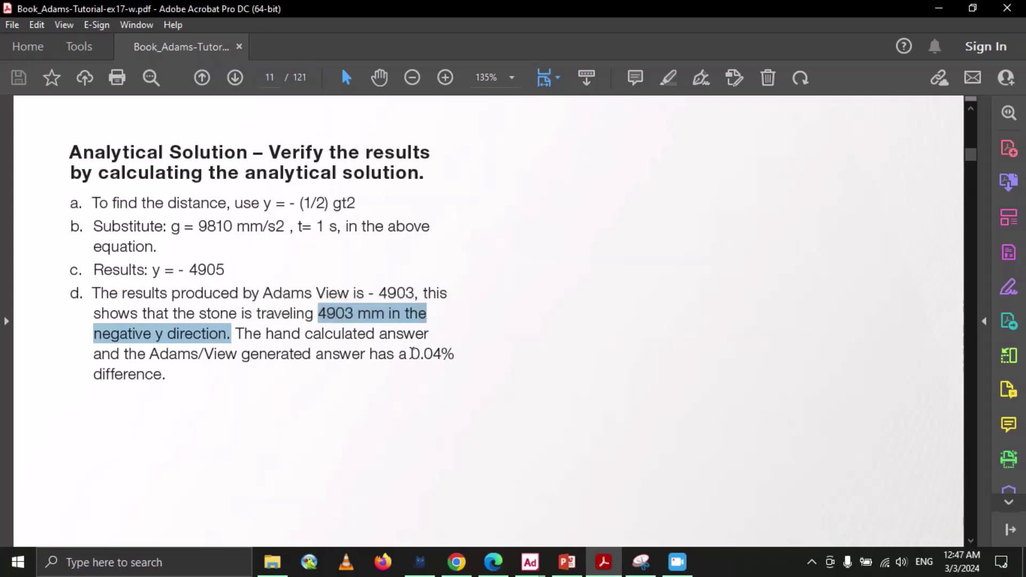
pyautogui.moveTo(408, 354); pyautogui.dragTo(454, 356)
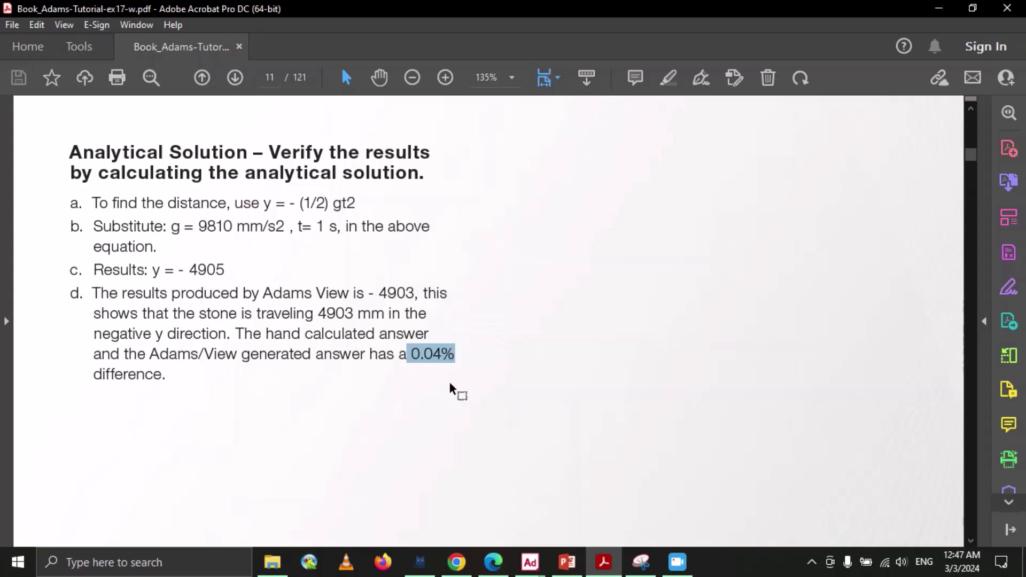
pyautogui.hotkey('alt', 'Tab')
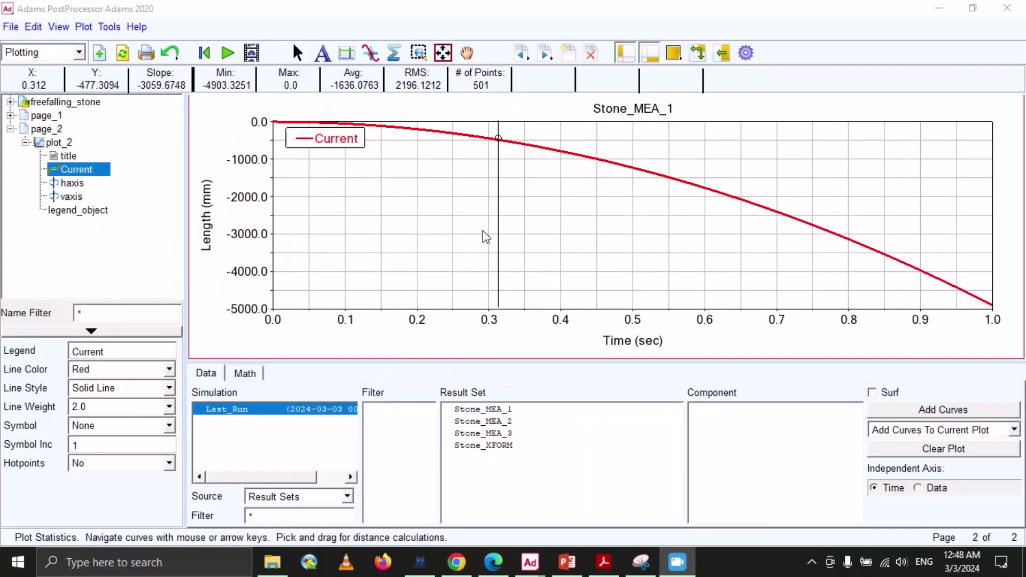